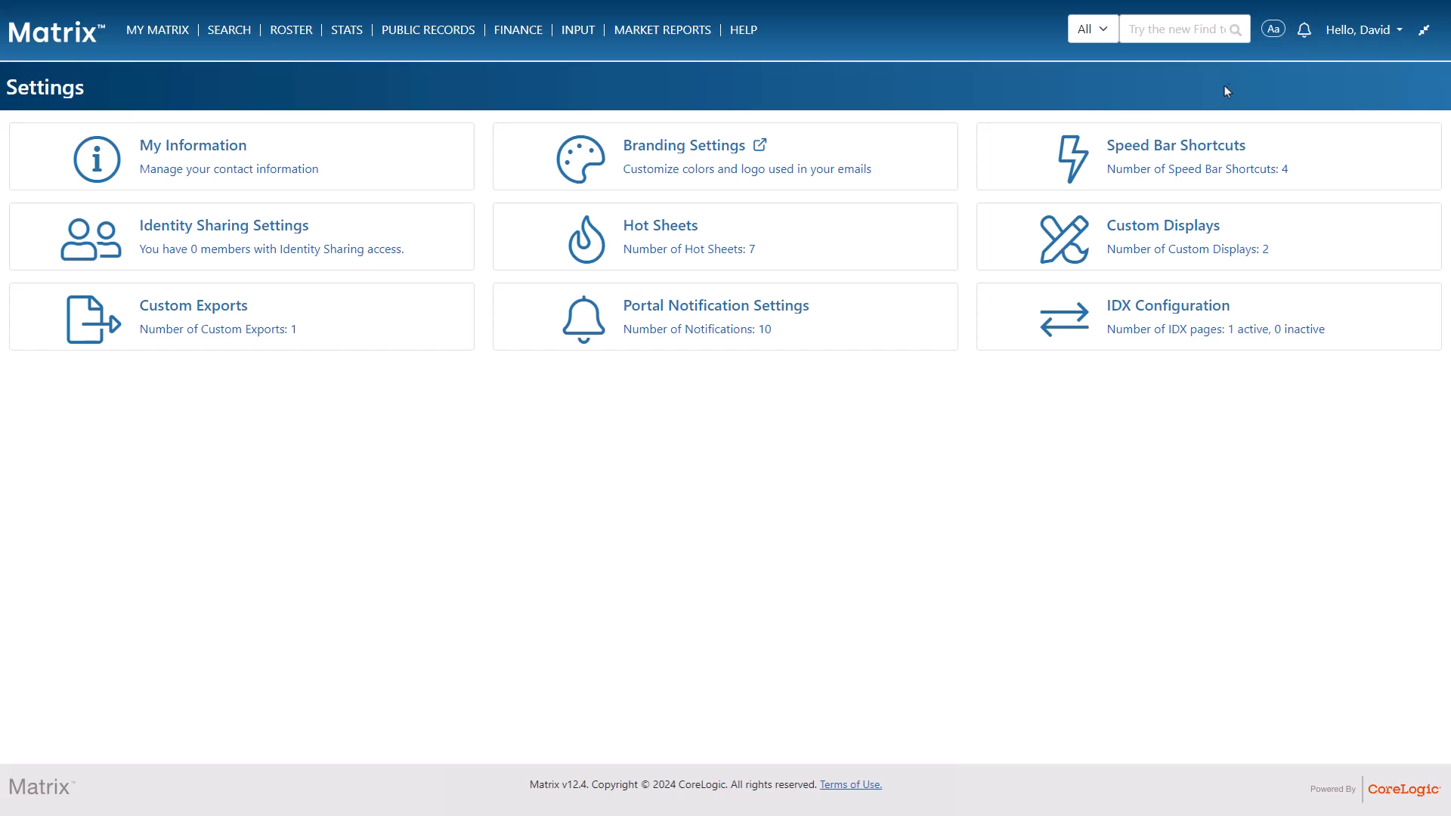
# Step: Open the branding management page from the account's branding settings
pyautogui.click(1358, 34)
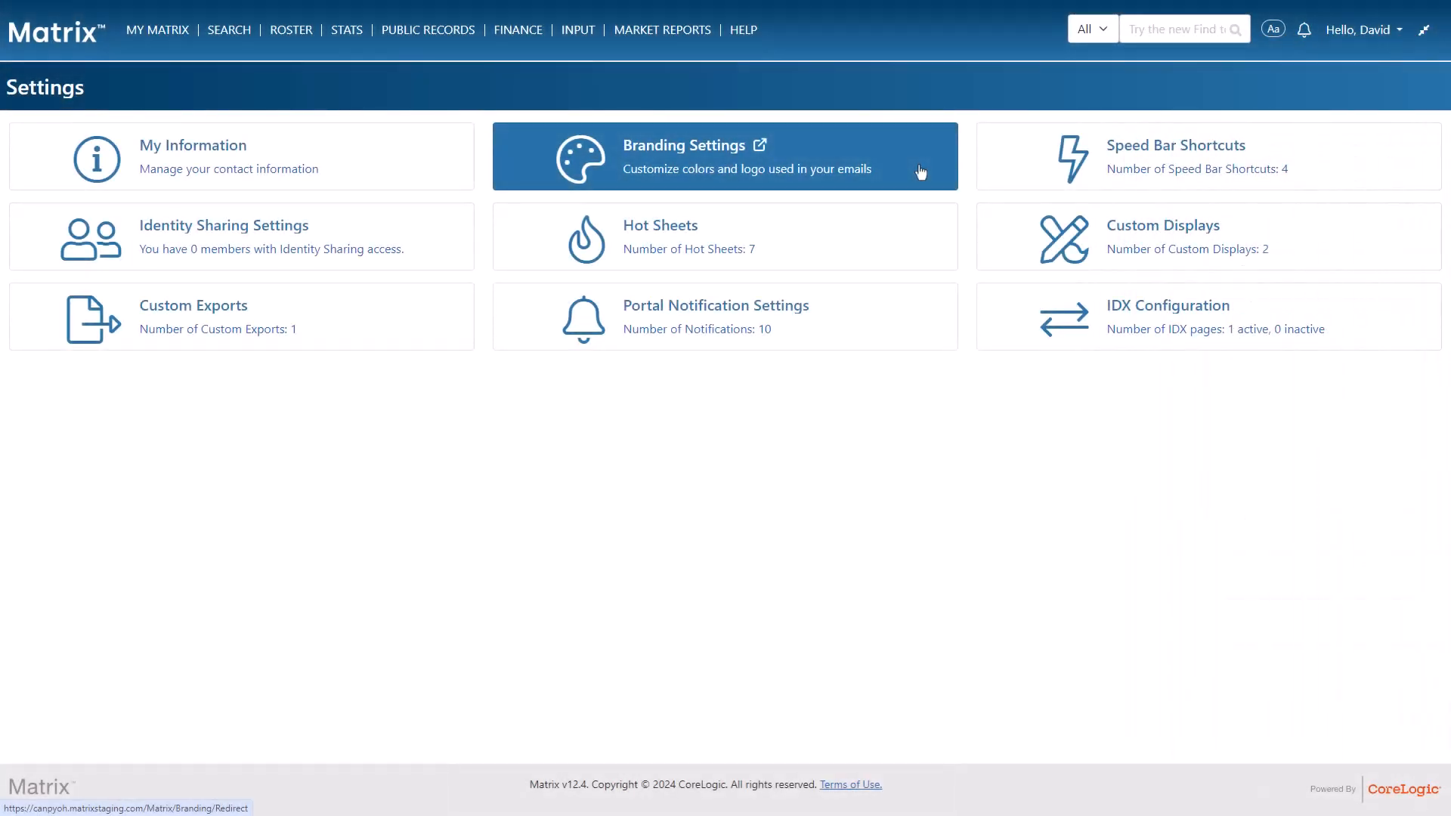
pyautogui.click(920, 173)
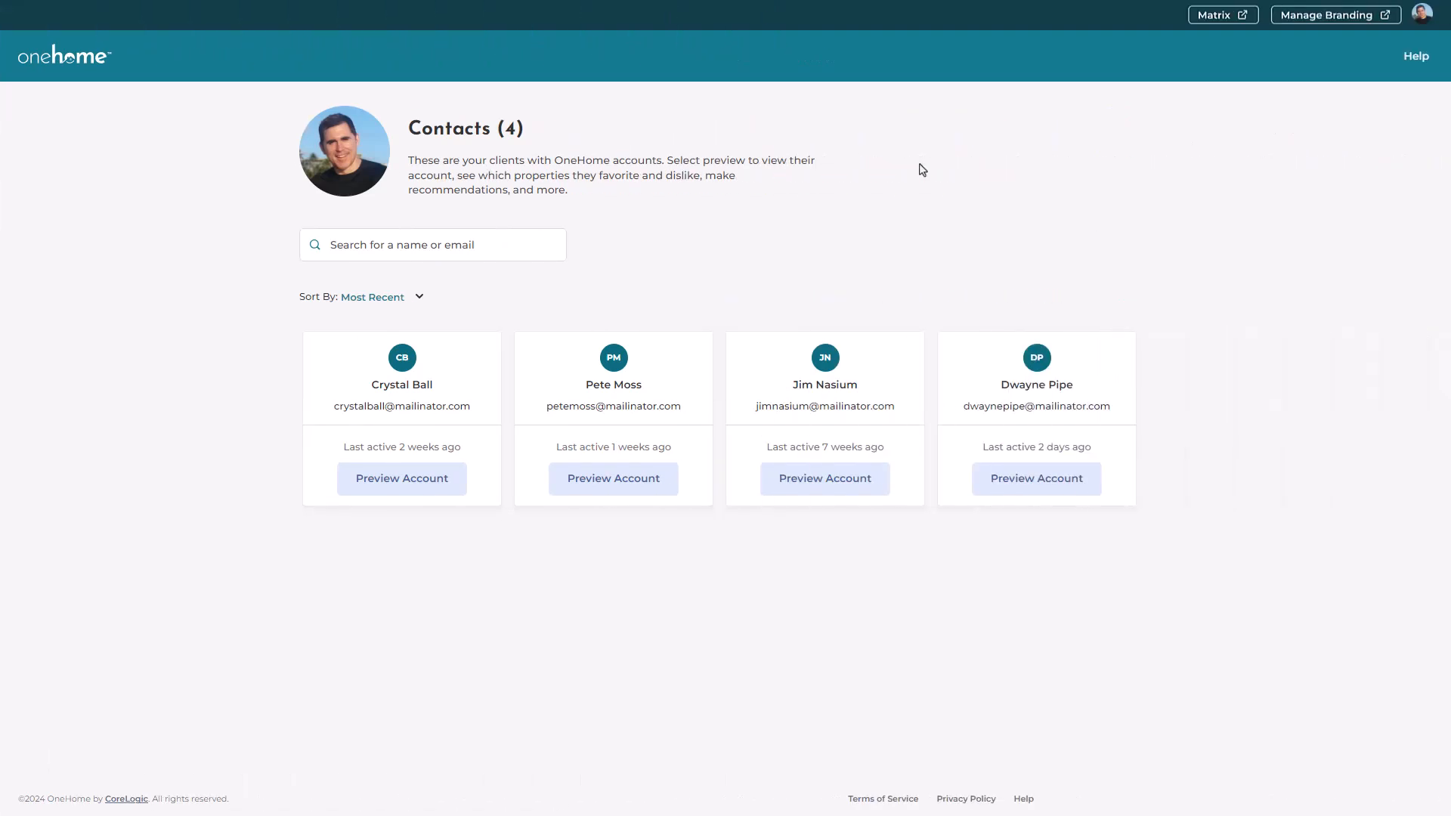
pyautogui.click(1421, 23)
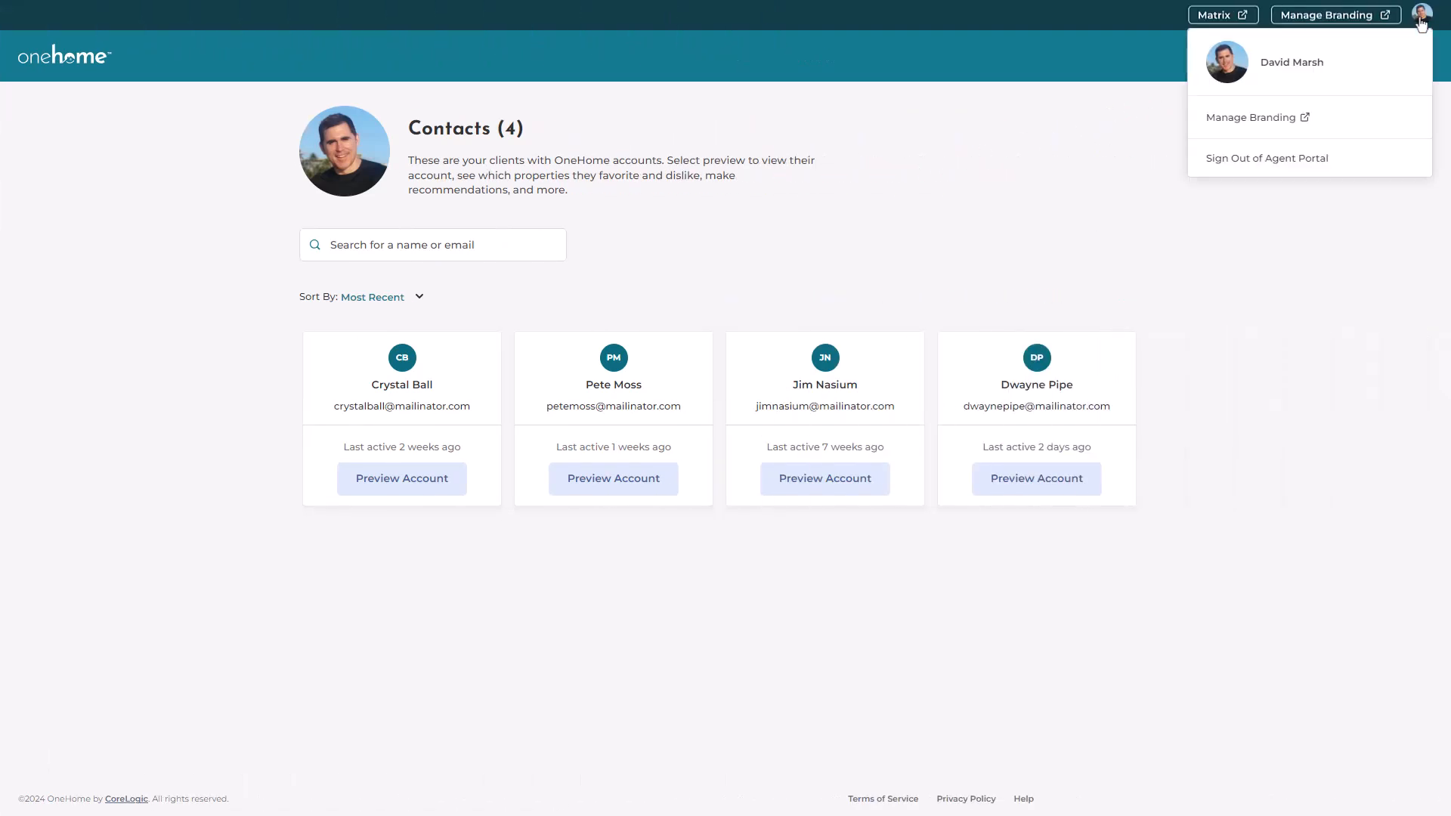
pyautogui.click(1393, 123)
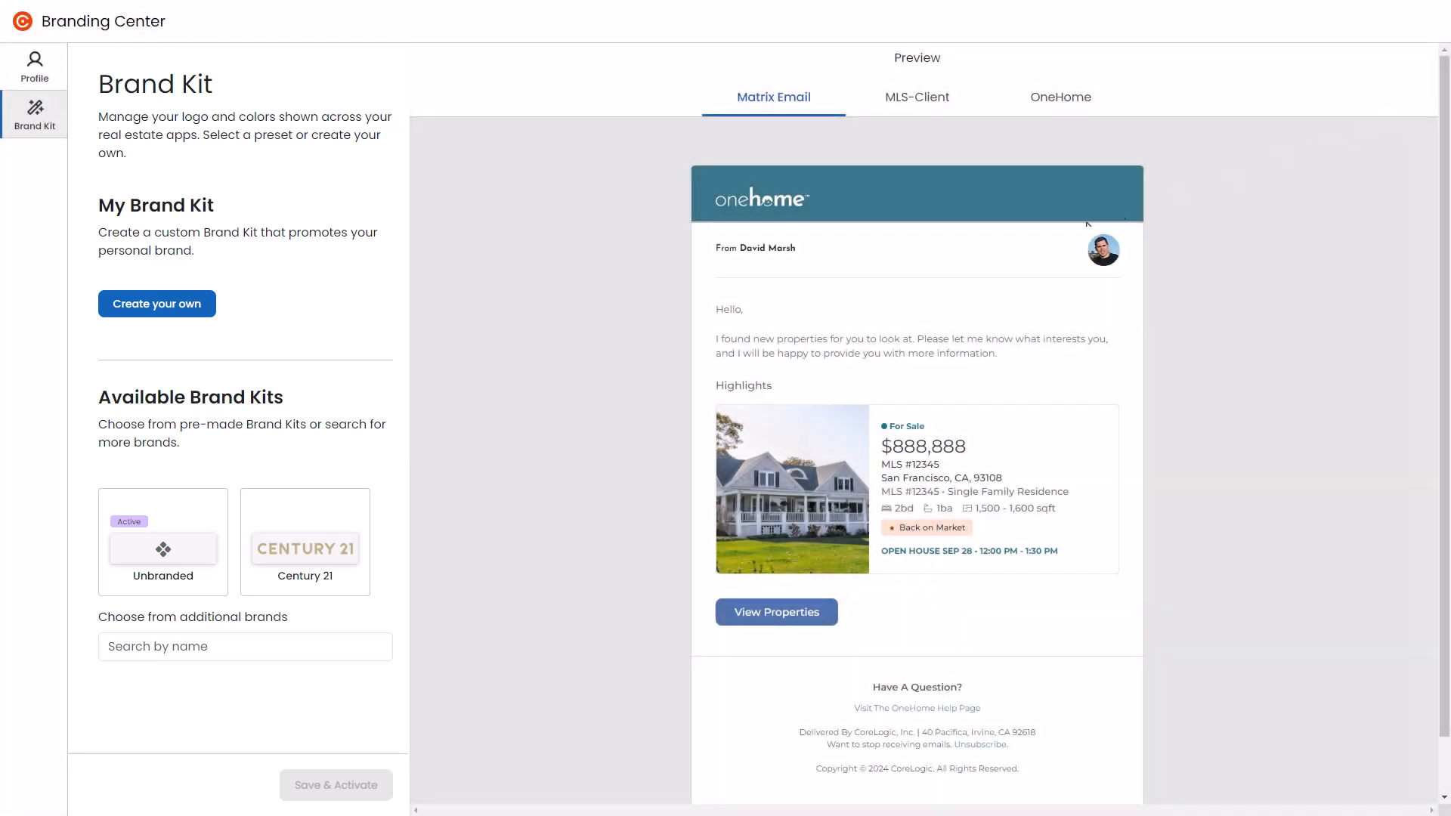
# Step: Search the additional brands for RE/MAX and save and activate it as the brand kit
pyautogui.click(285, 550)
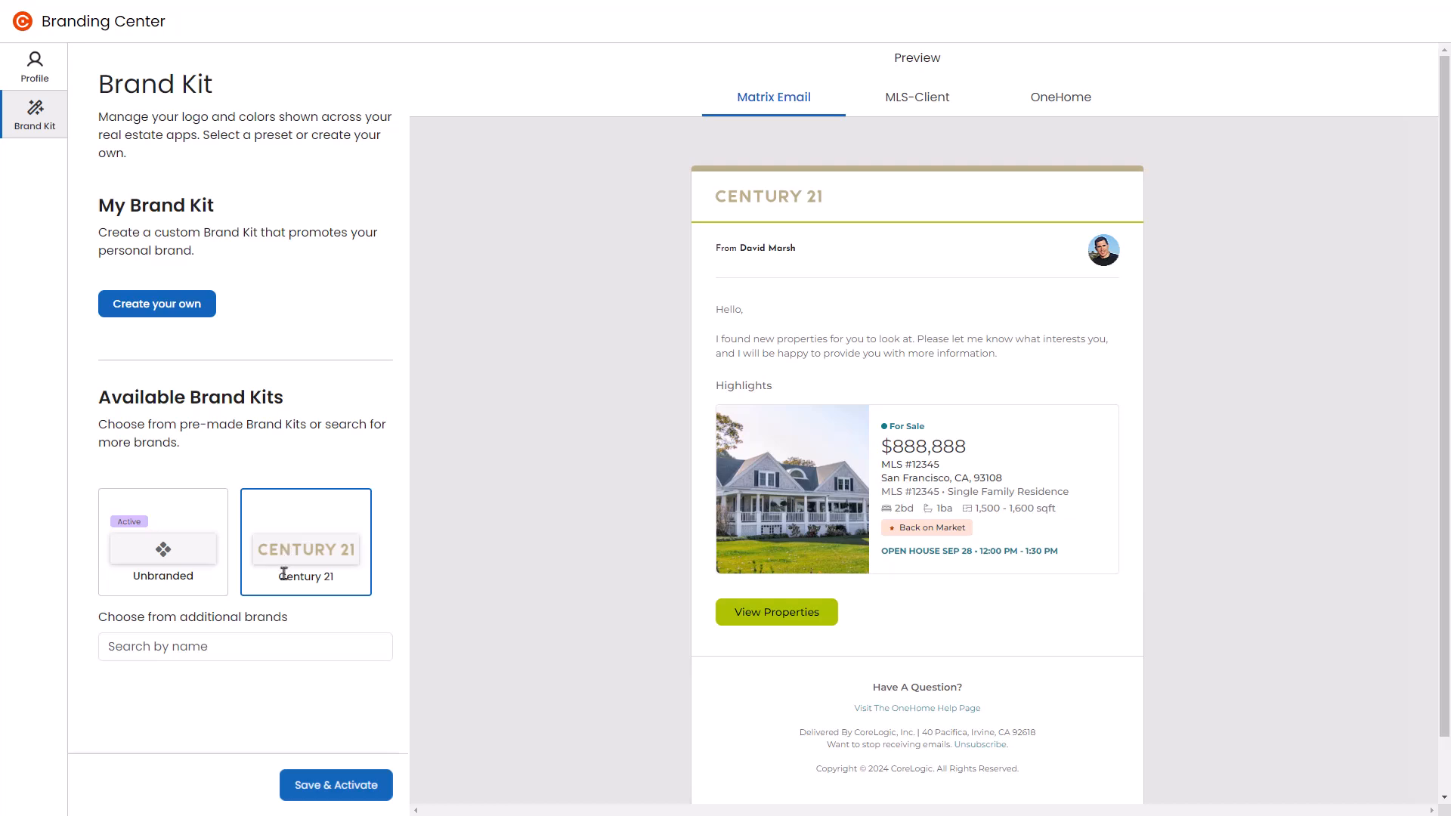
pyautogui.click(304, 640)
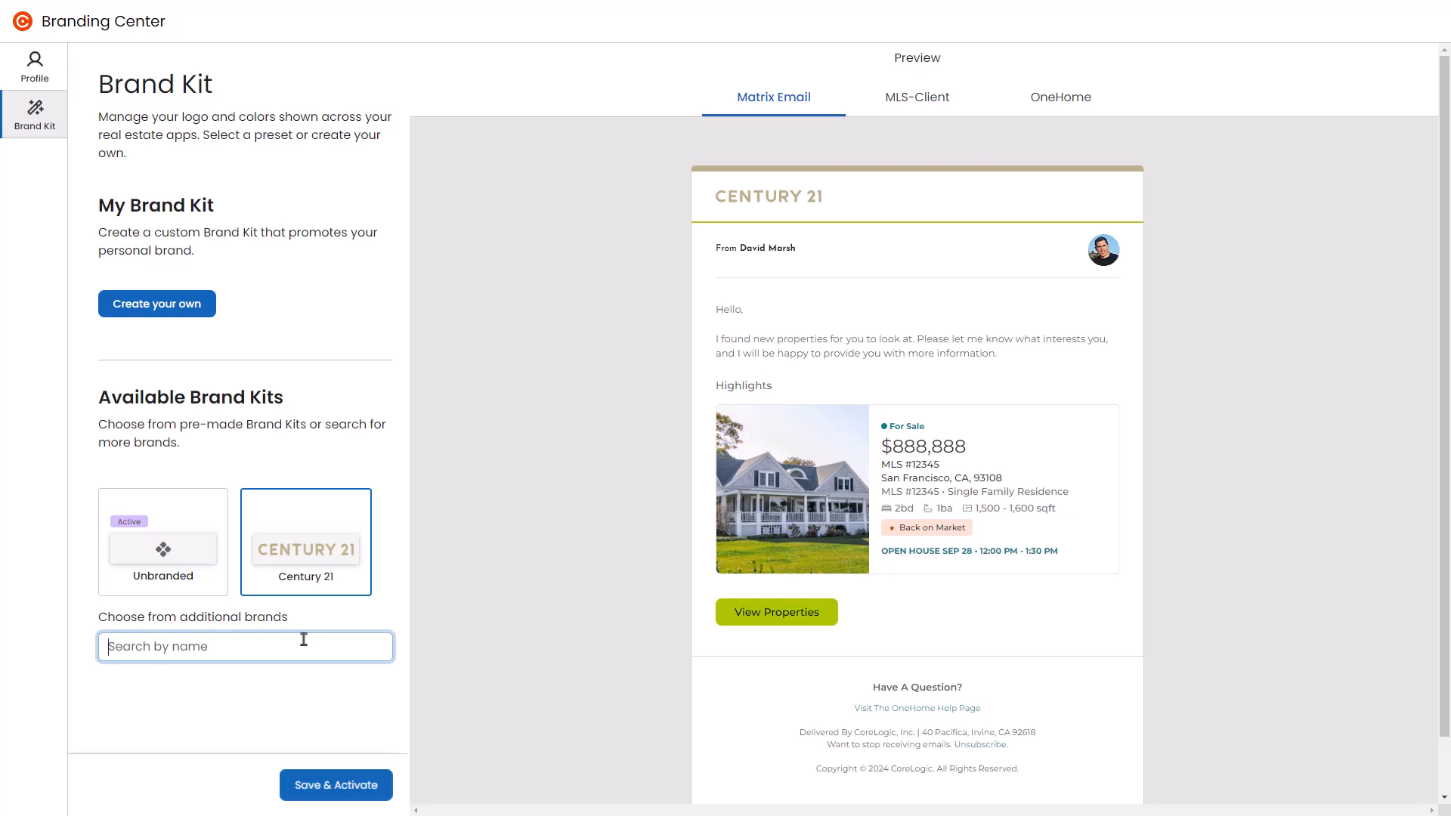
pyautogui.write('r')
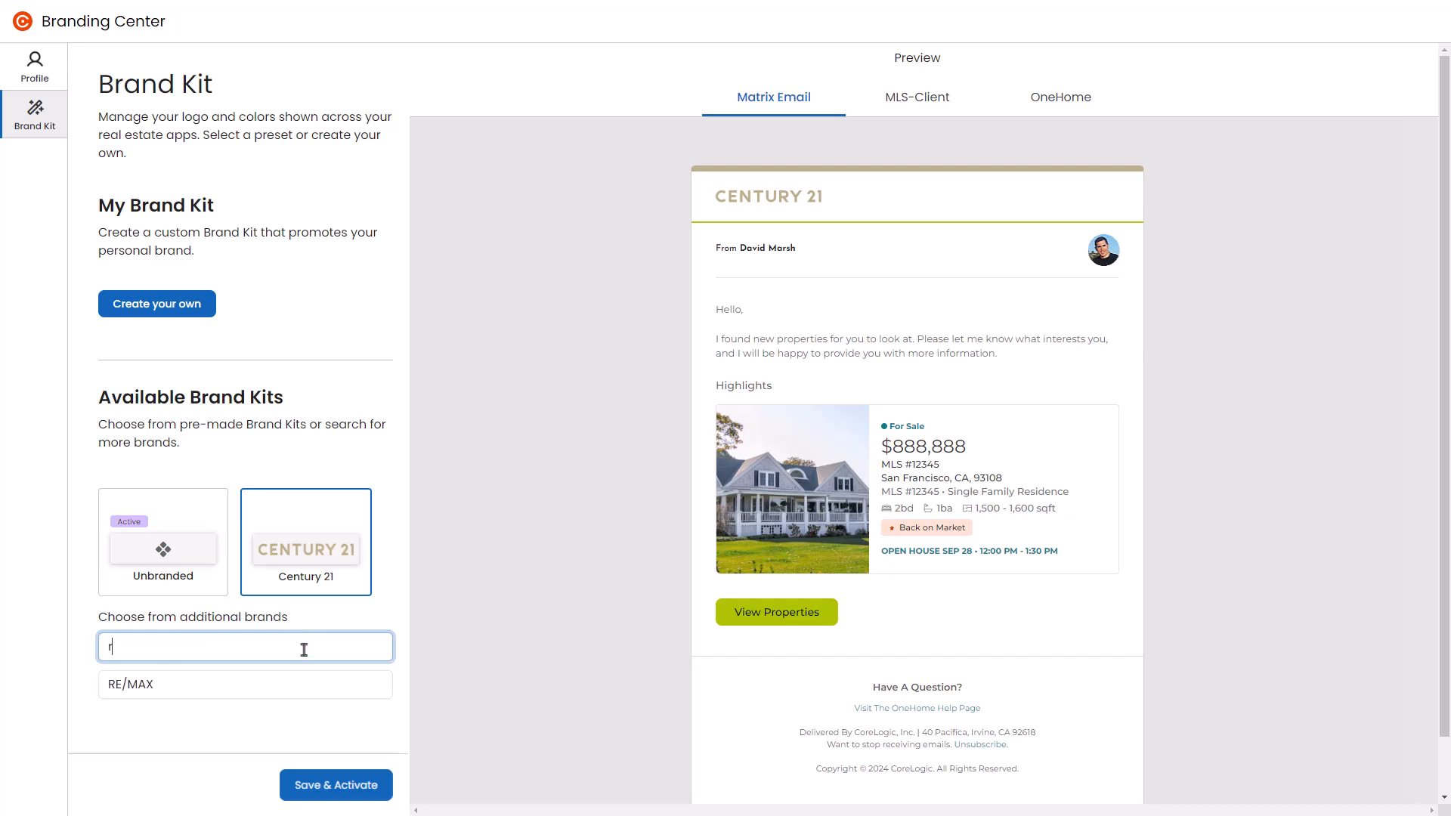
pyautogui.click(304, 690)
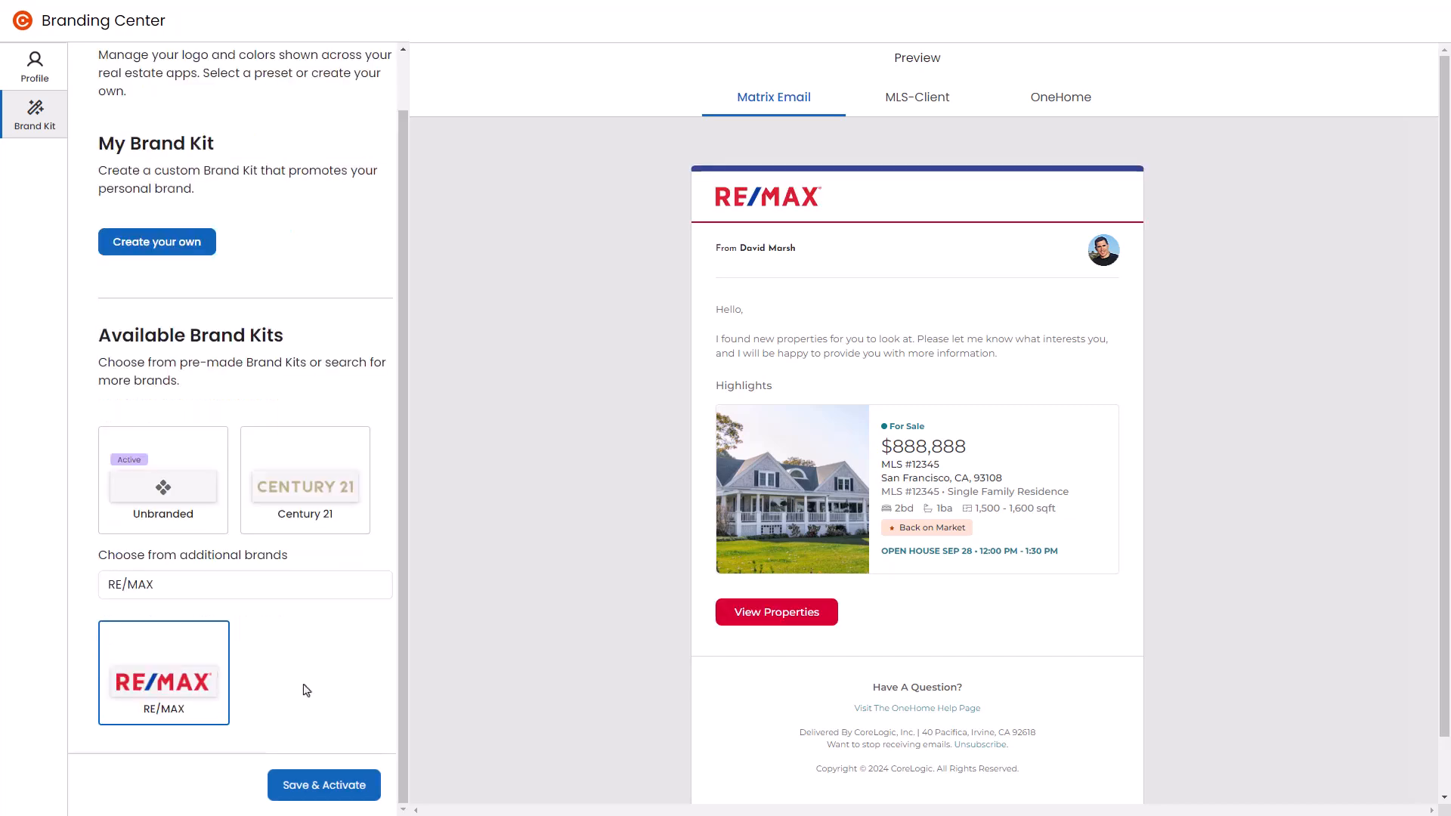
pyautogui.click(325, 790)
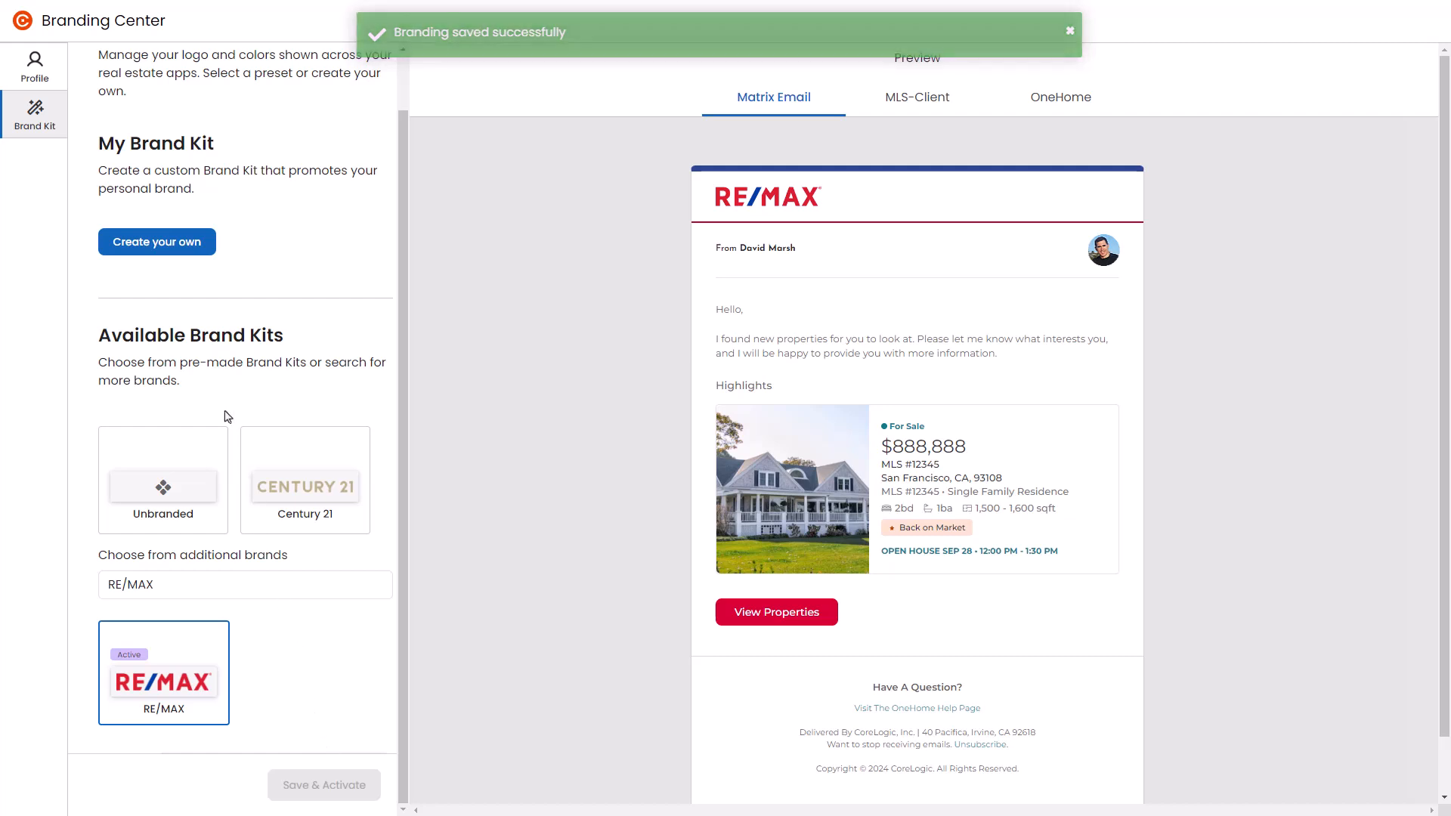
# Step: Start creating your own brand kit and upload the Dream Real Estate logo image
pyautogui.click(178, 257)
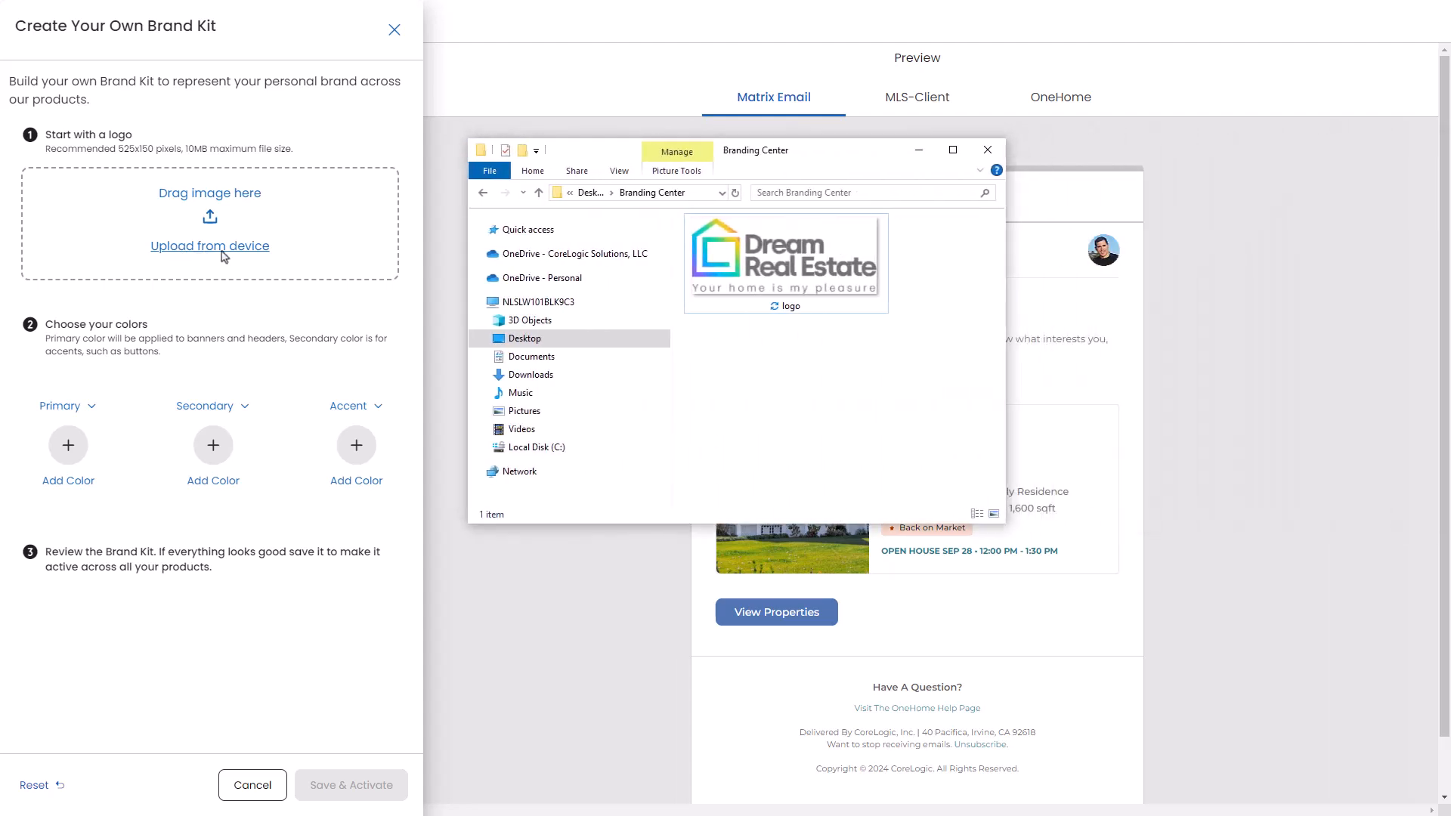
pyautogui.moveTo(772, 257); pyautogui.dragTo(252, 217)
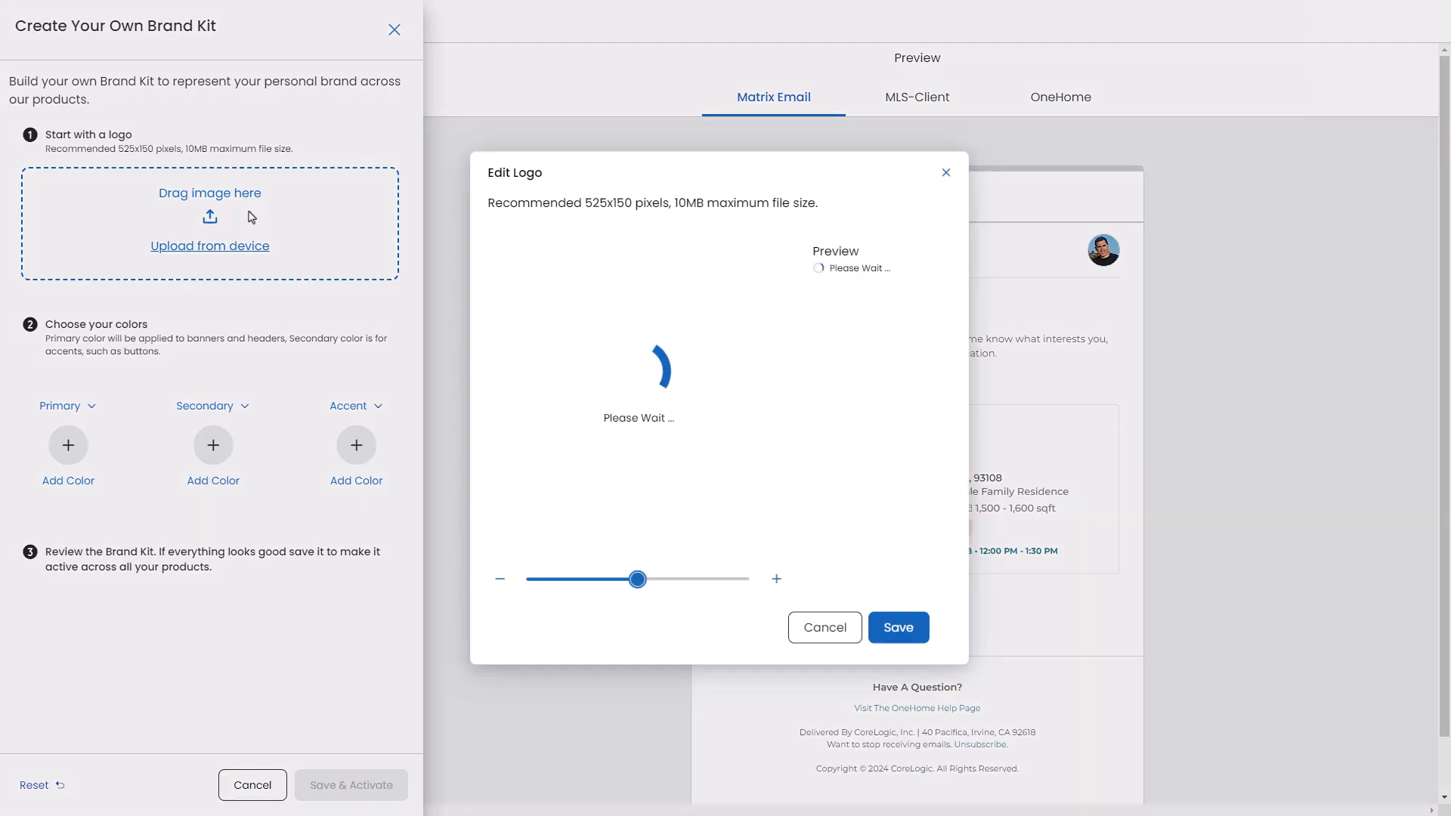
pyautogui.click(211, 253)
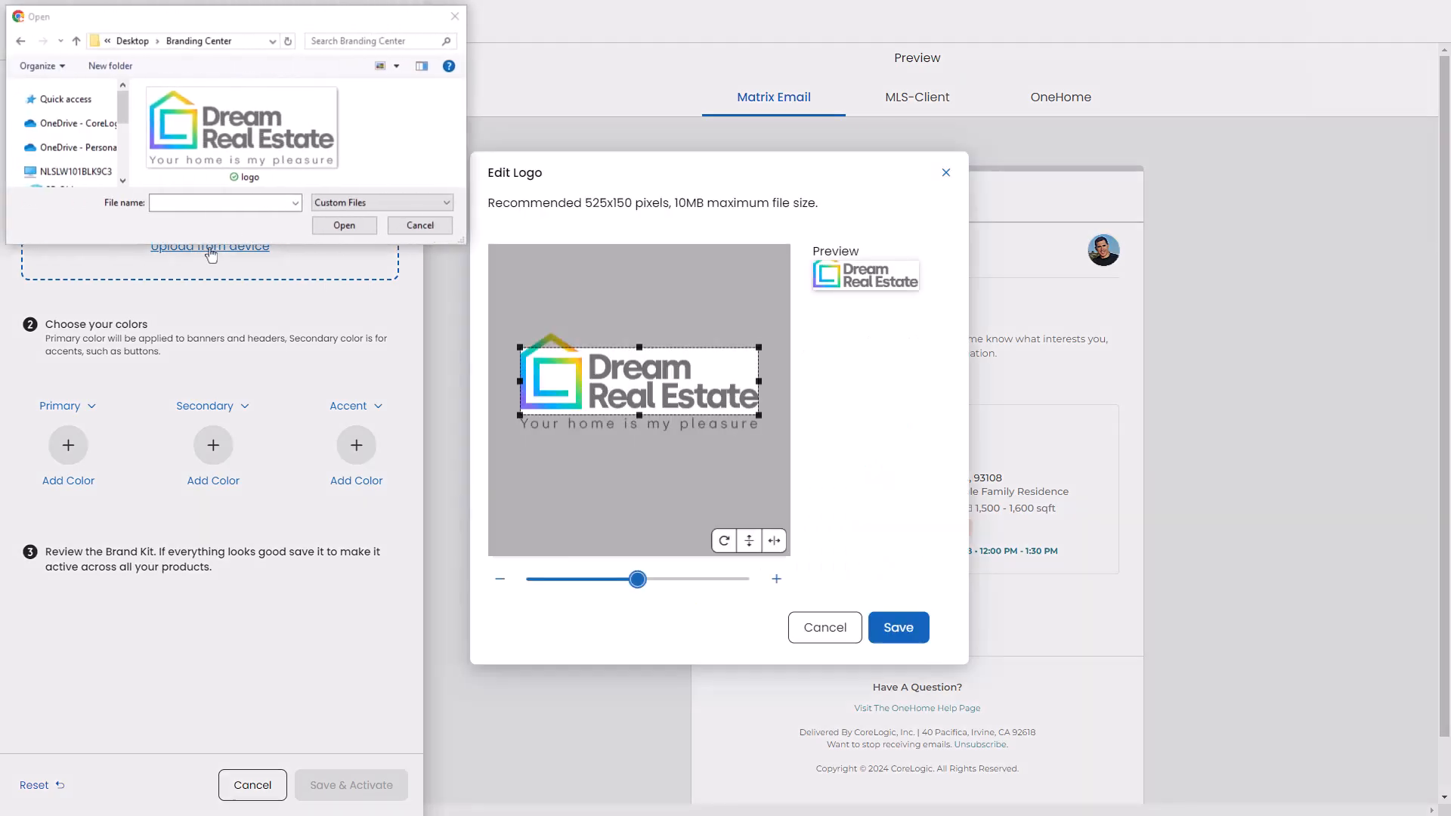
pyautogui.press('Escape')
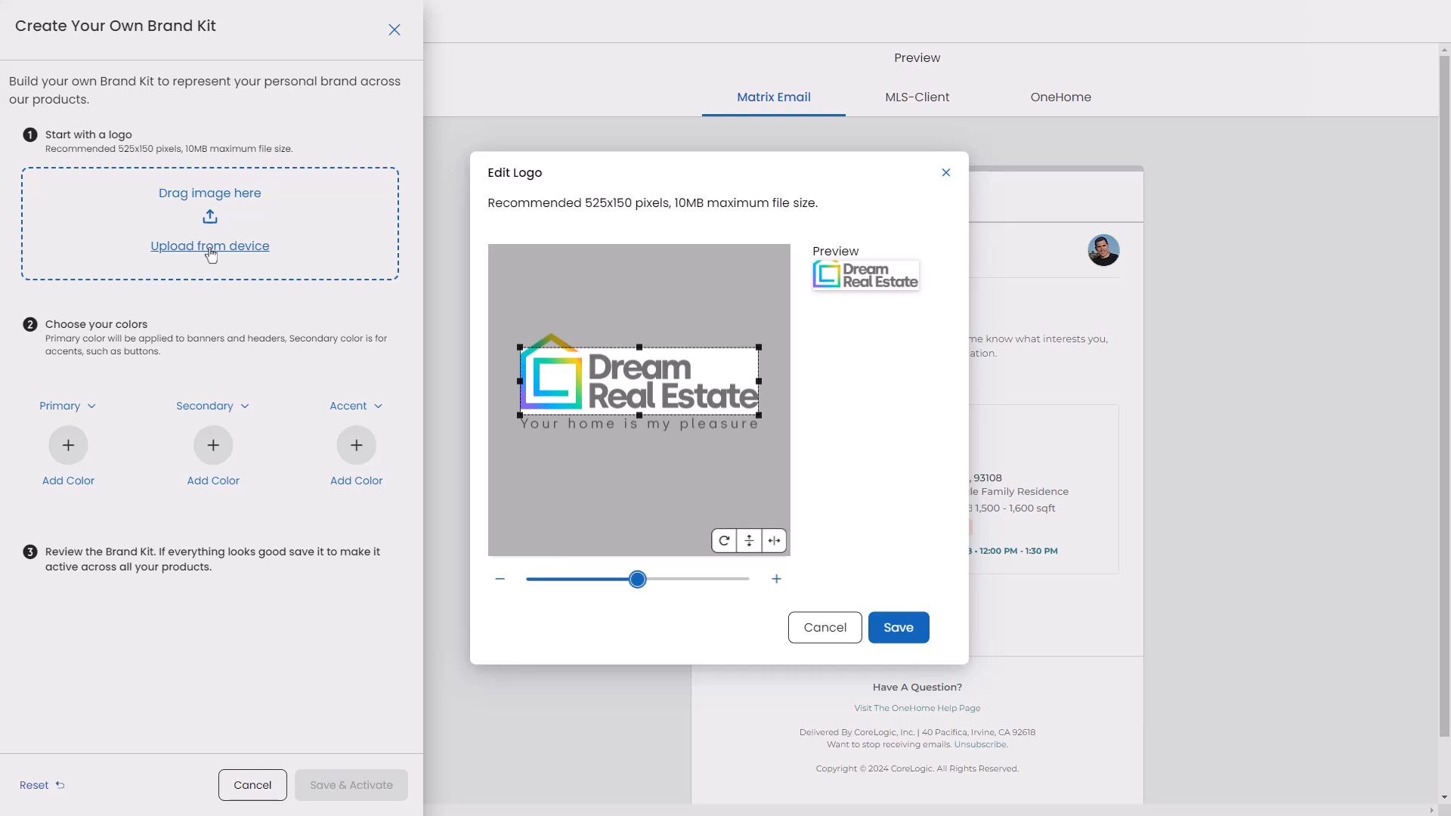
# Step: Zoom out and adjust the logo's crop area, then save the logo
pyautogui.click(502, 584)
pyautogui.click(502, 584)
pyautogui.click(502, 583)
pyautogui.click(502, 584)
pyautogui.moveTo(521, 381); pyautogui.dragTo(532, 378)
pyautogui.moveTo(627, 378); pyautogui.dragTo(620, 373)
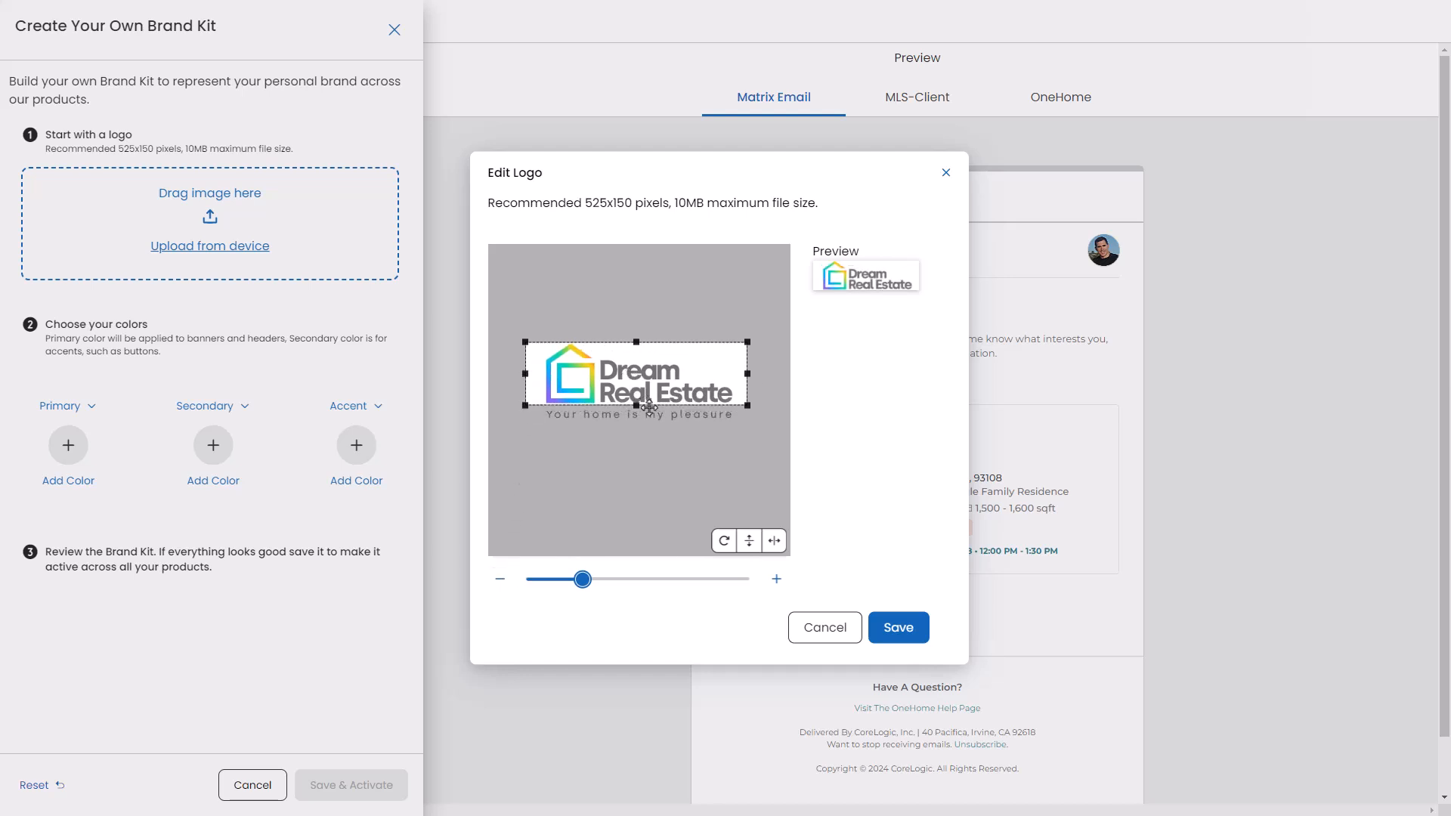
pyautogui.click(901, 628)
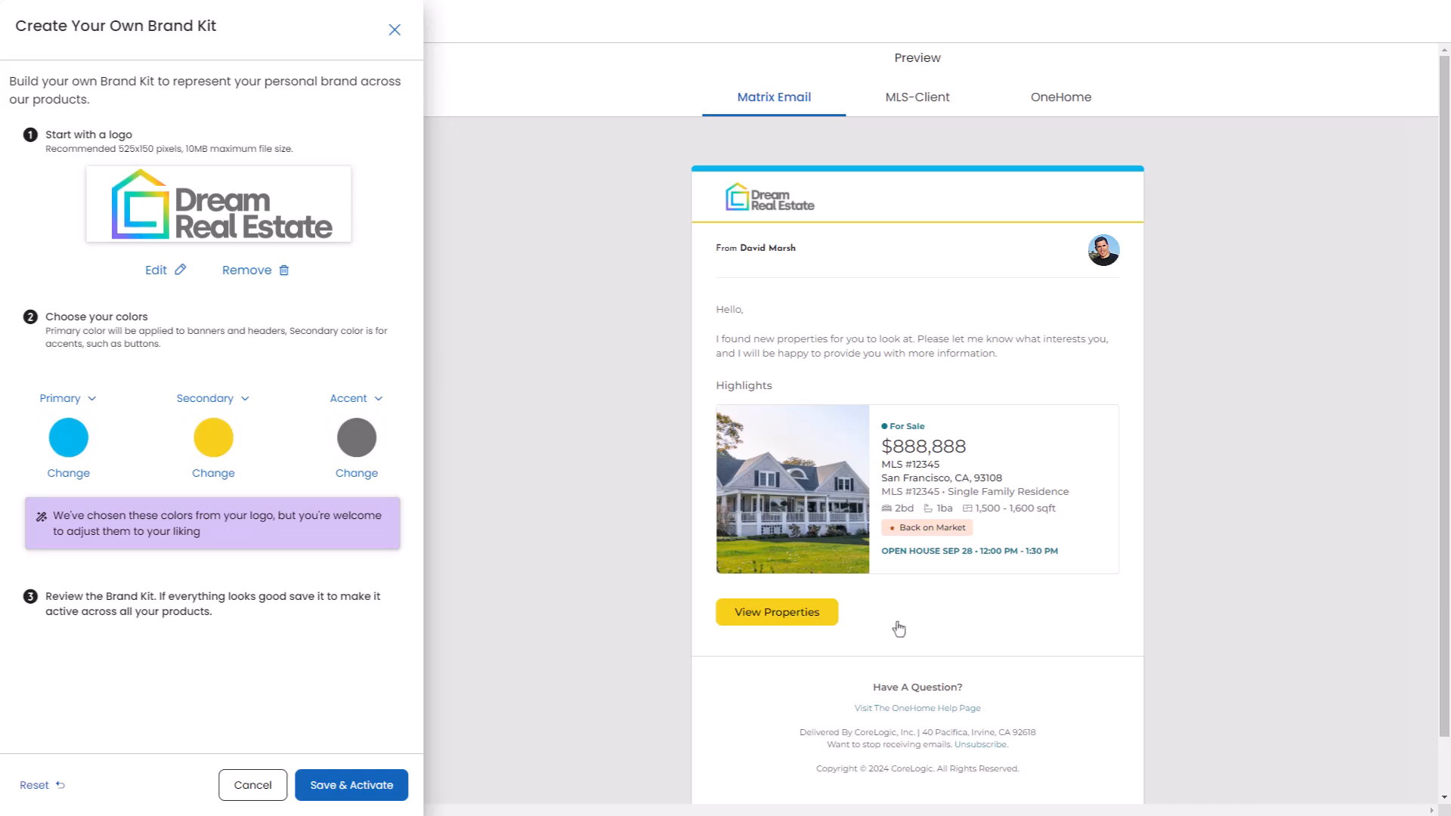
# Step: Make the accent colour the secondary colour, then set the secondary colour to green RGB 95, 253, 195
pyautogui.click(353, 398)
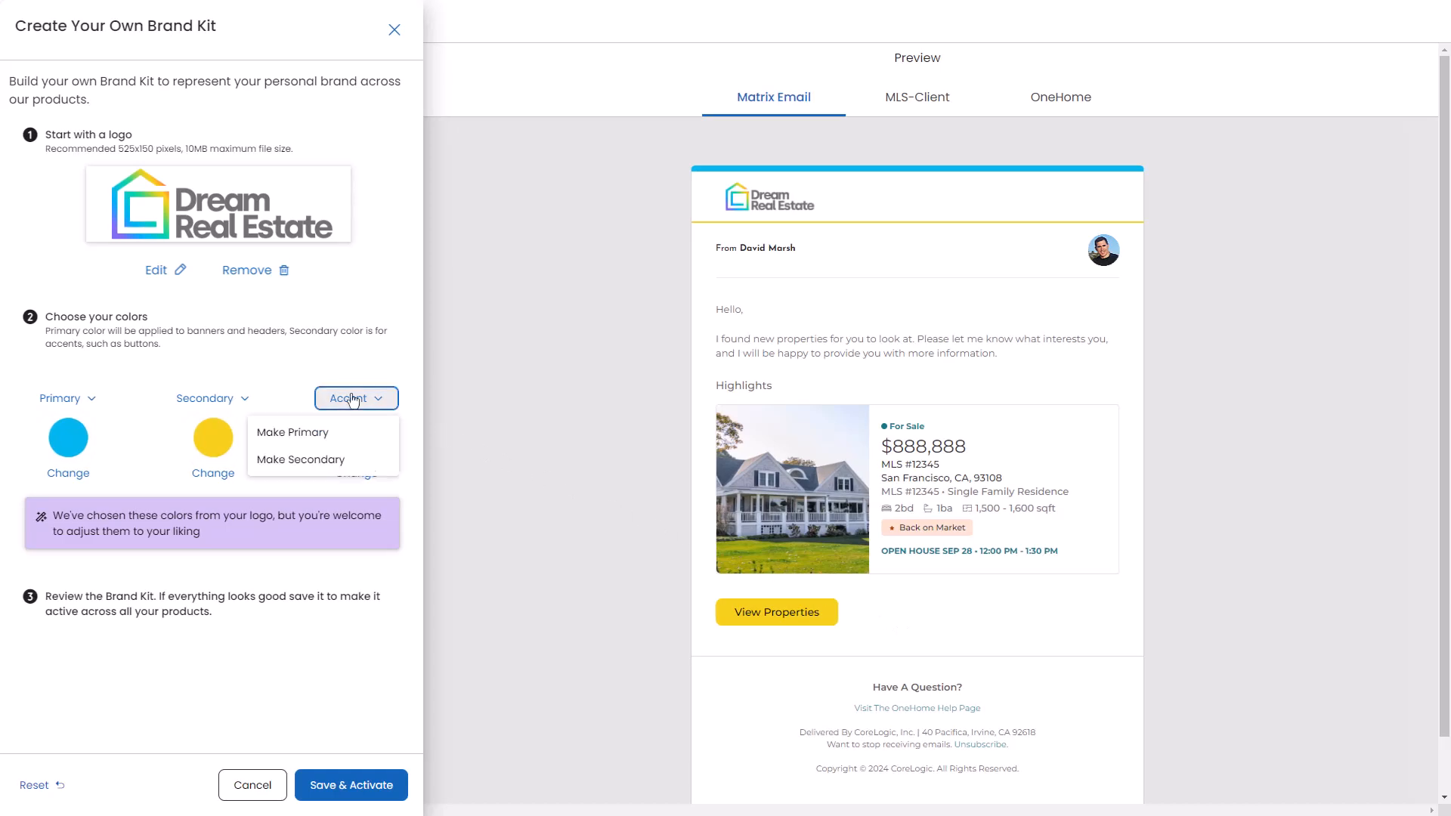
pyautogui.click(328, 462)
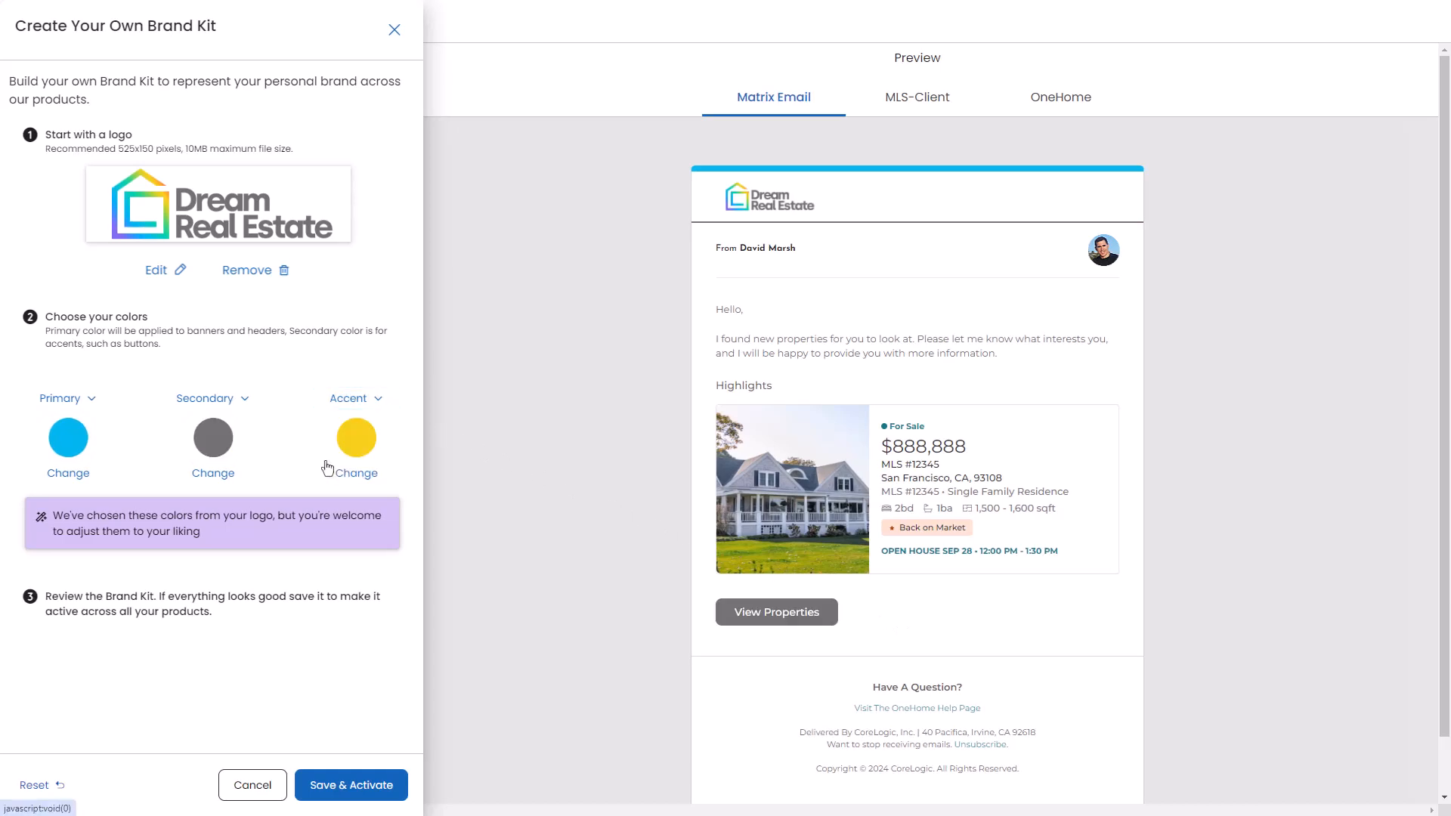
pyautogui.click(214, 439)
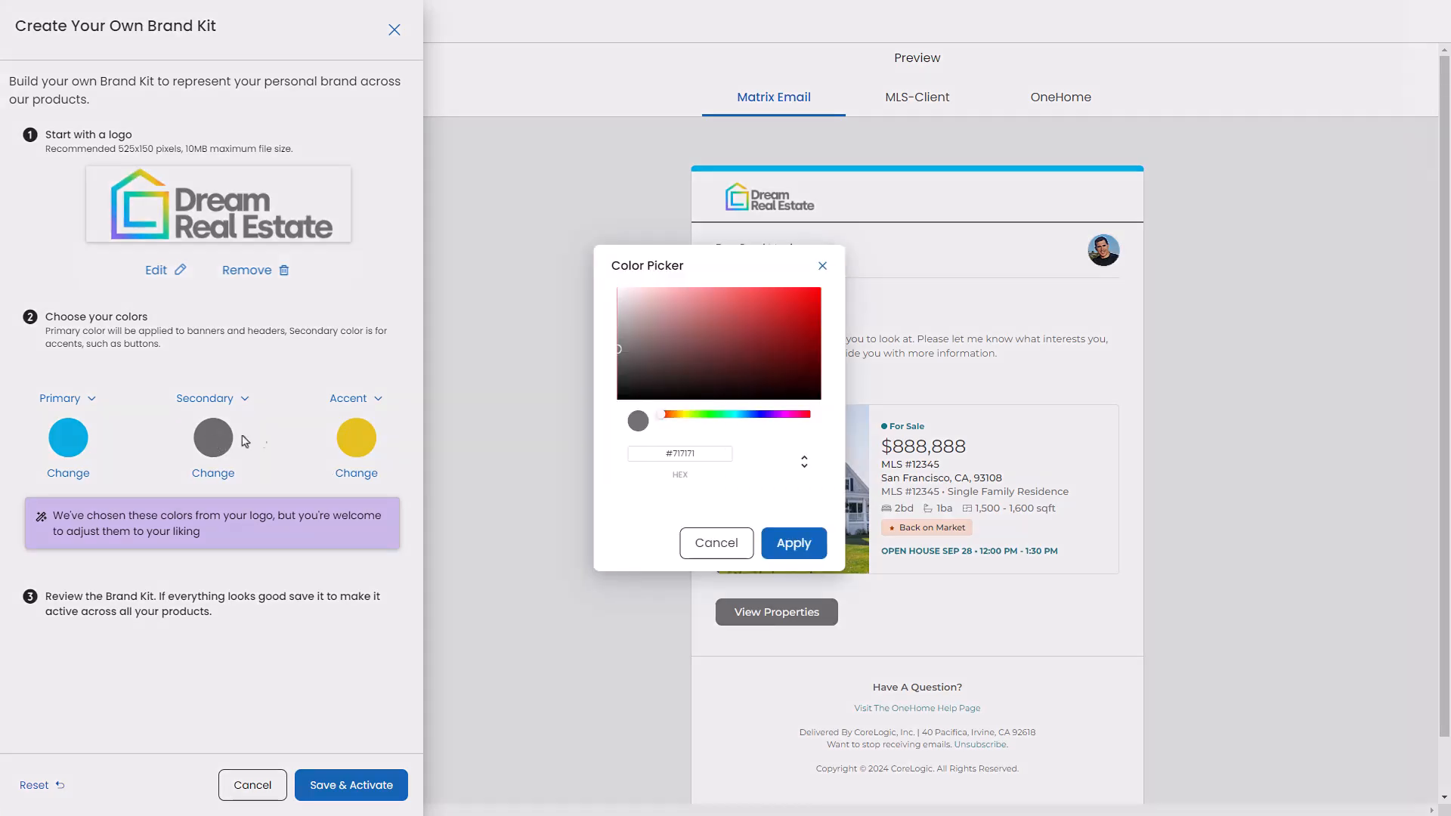
pyautogui.click(725, 416)
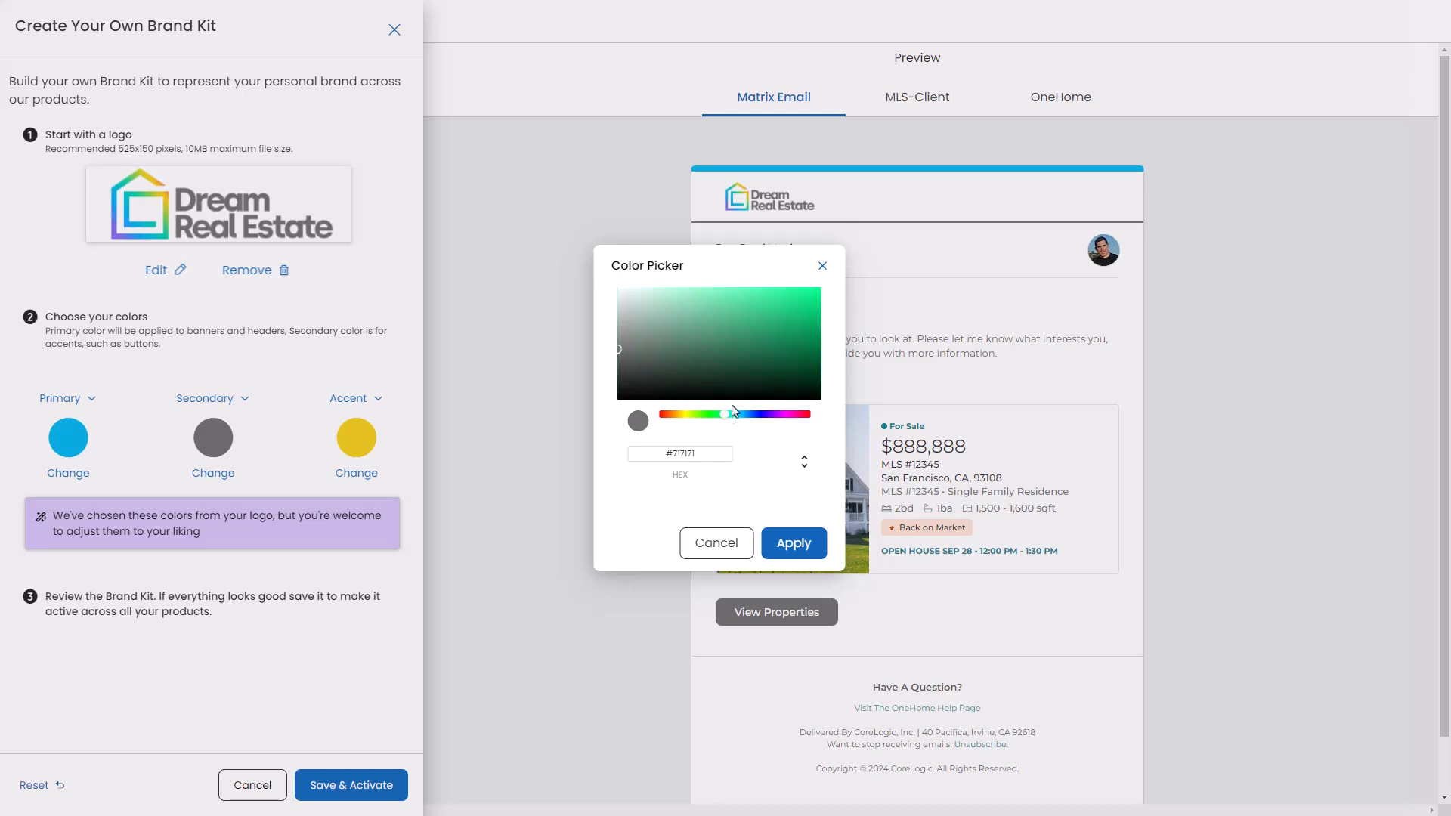
pyautogui.moveTo(800, 311); pyautogui.dragTo(810, 296)
pyautogui.doubleClick(683, 453)
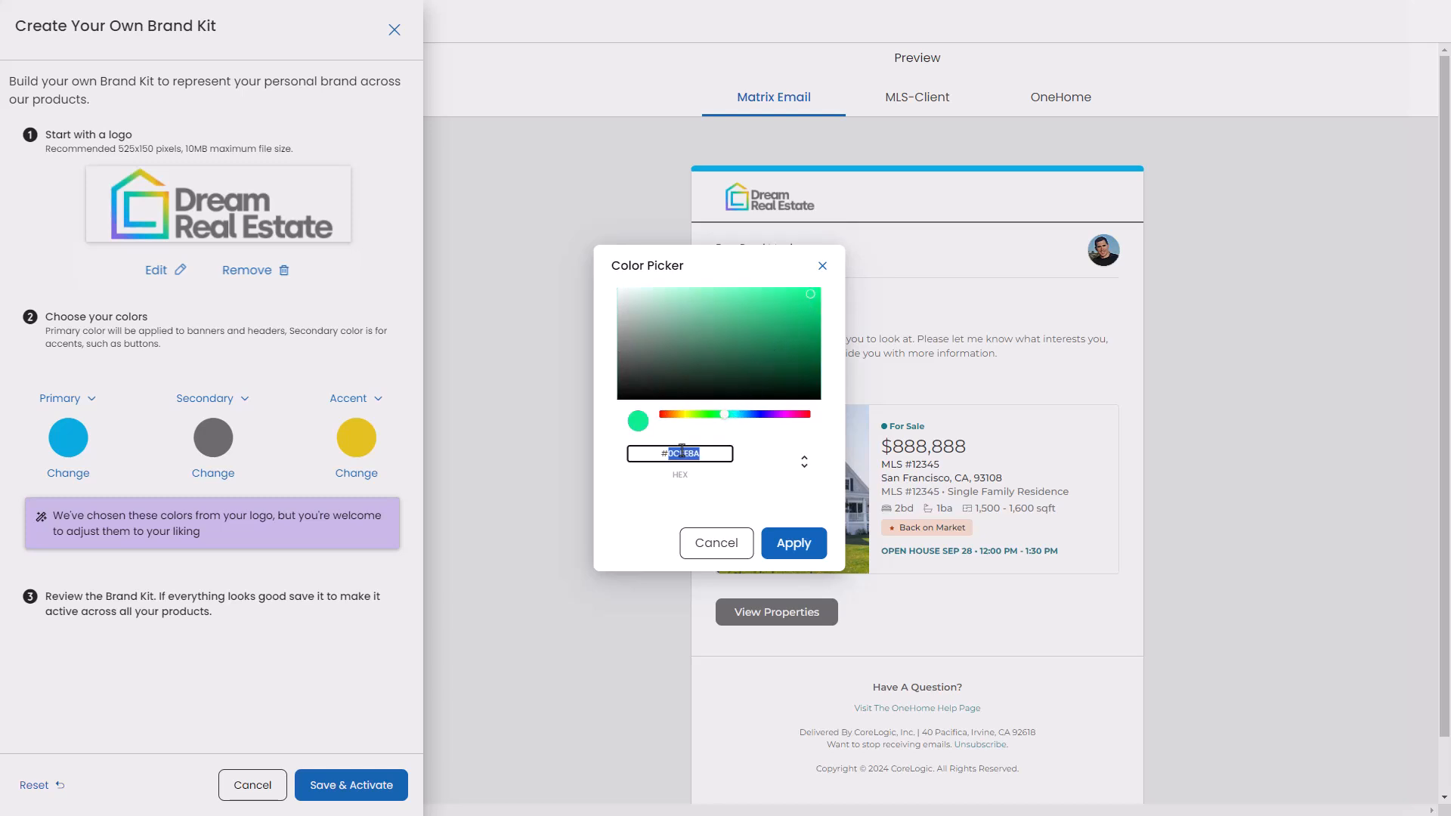
pyautogui.write('5FFDC3')
pyautogui.click(805, 465)
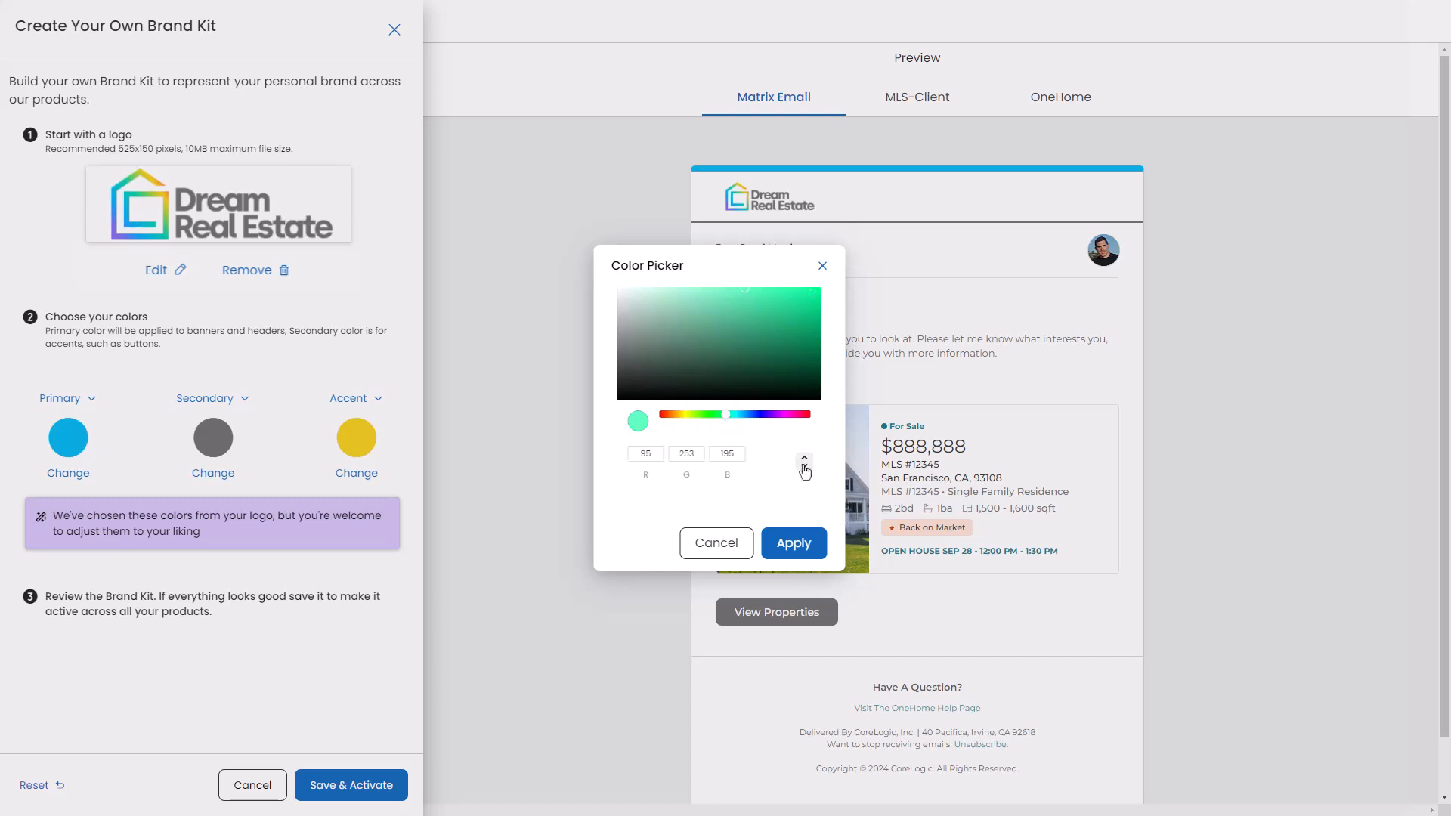
pyautogui.click(805, 465)
pyautogui.click(794, 544)
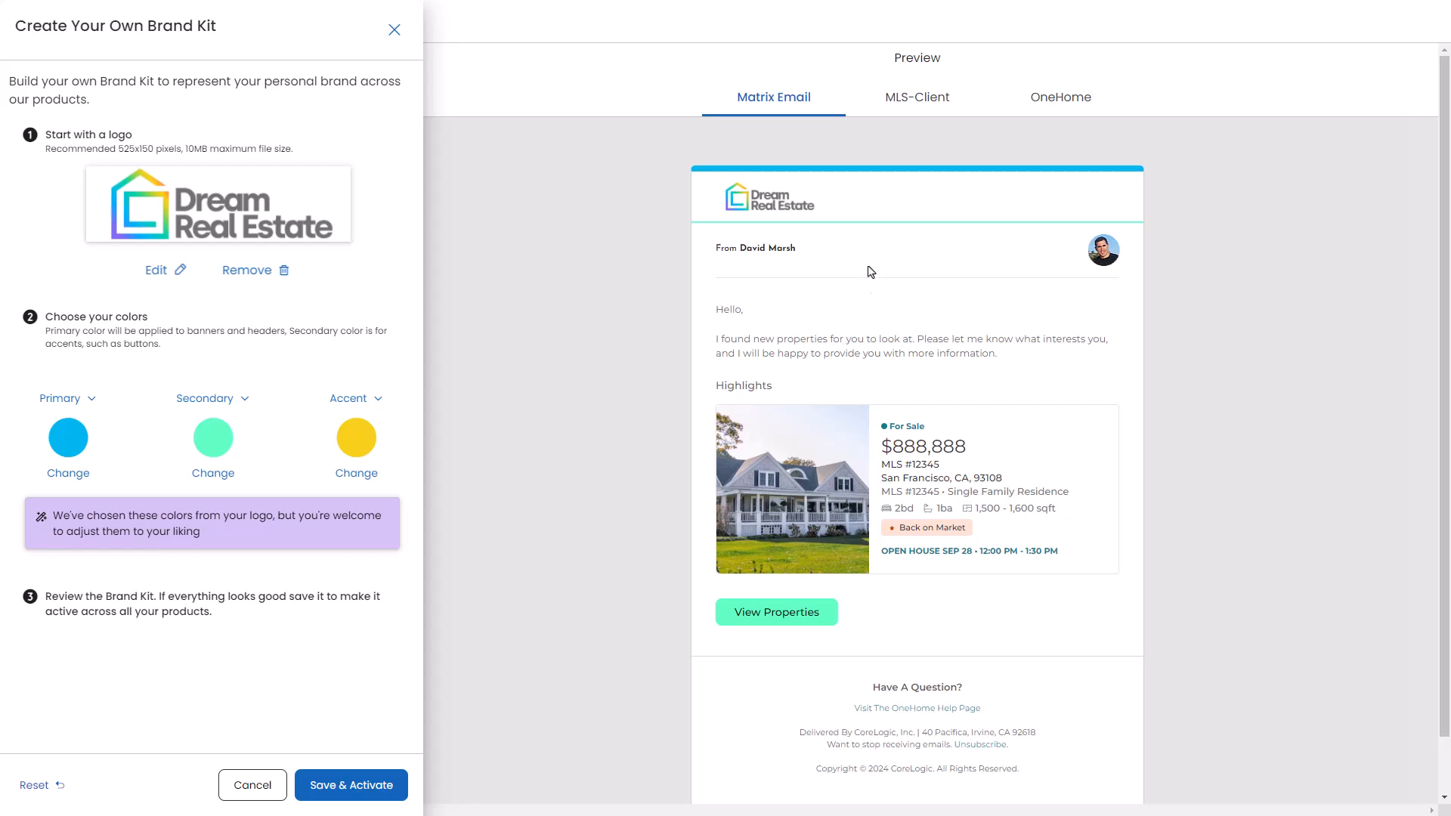
# Step: Preview the kit in the MLS-Client, OneHome desktop and mobile, and Matrix Email views, then save and activate it
pyautogui.click(915, 112)
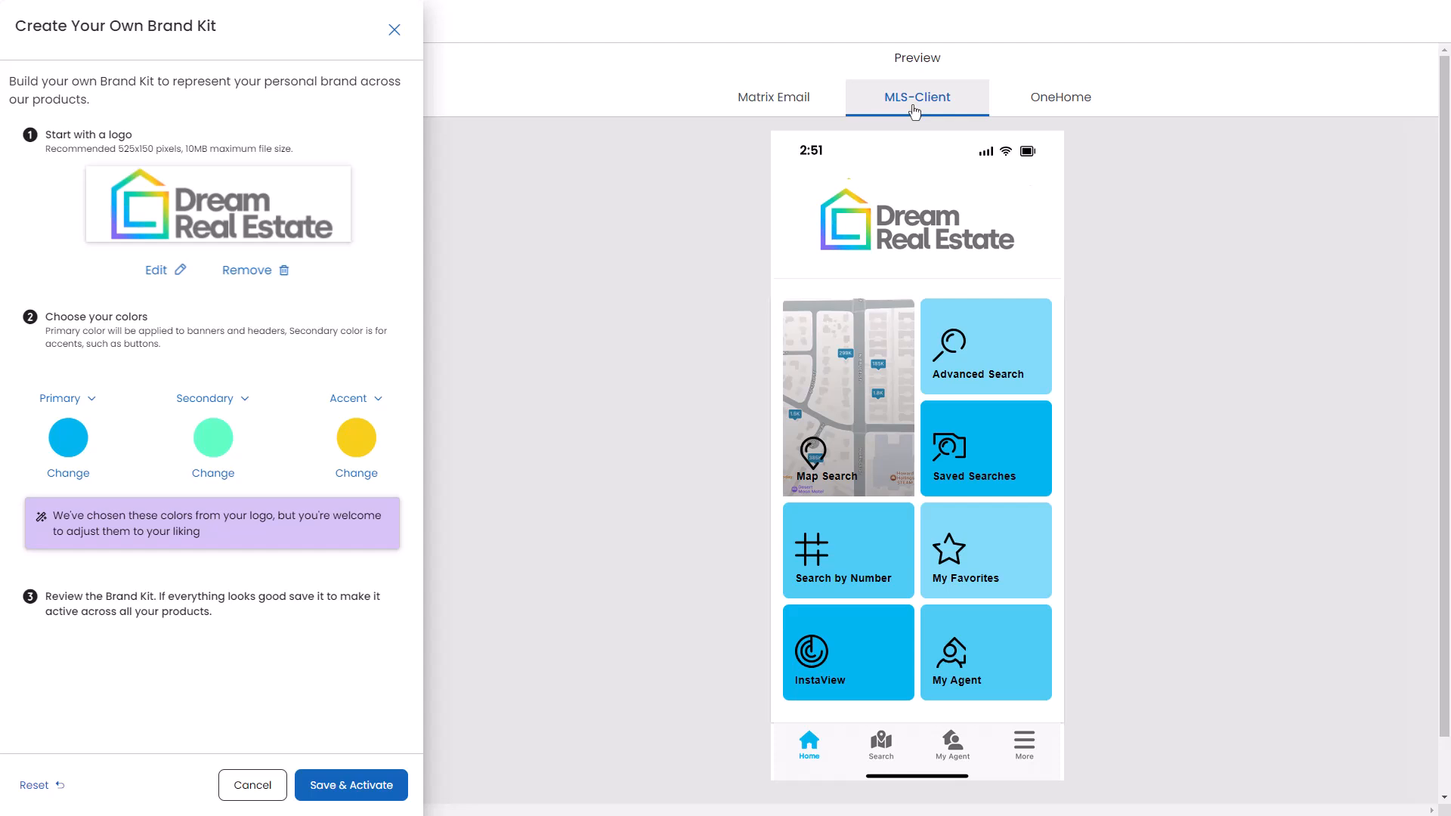
pyautogui.click(1092, 107)
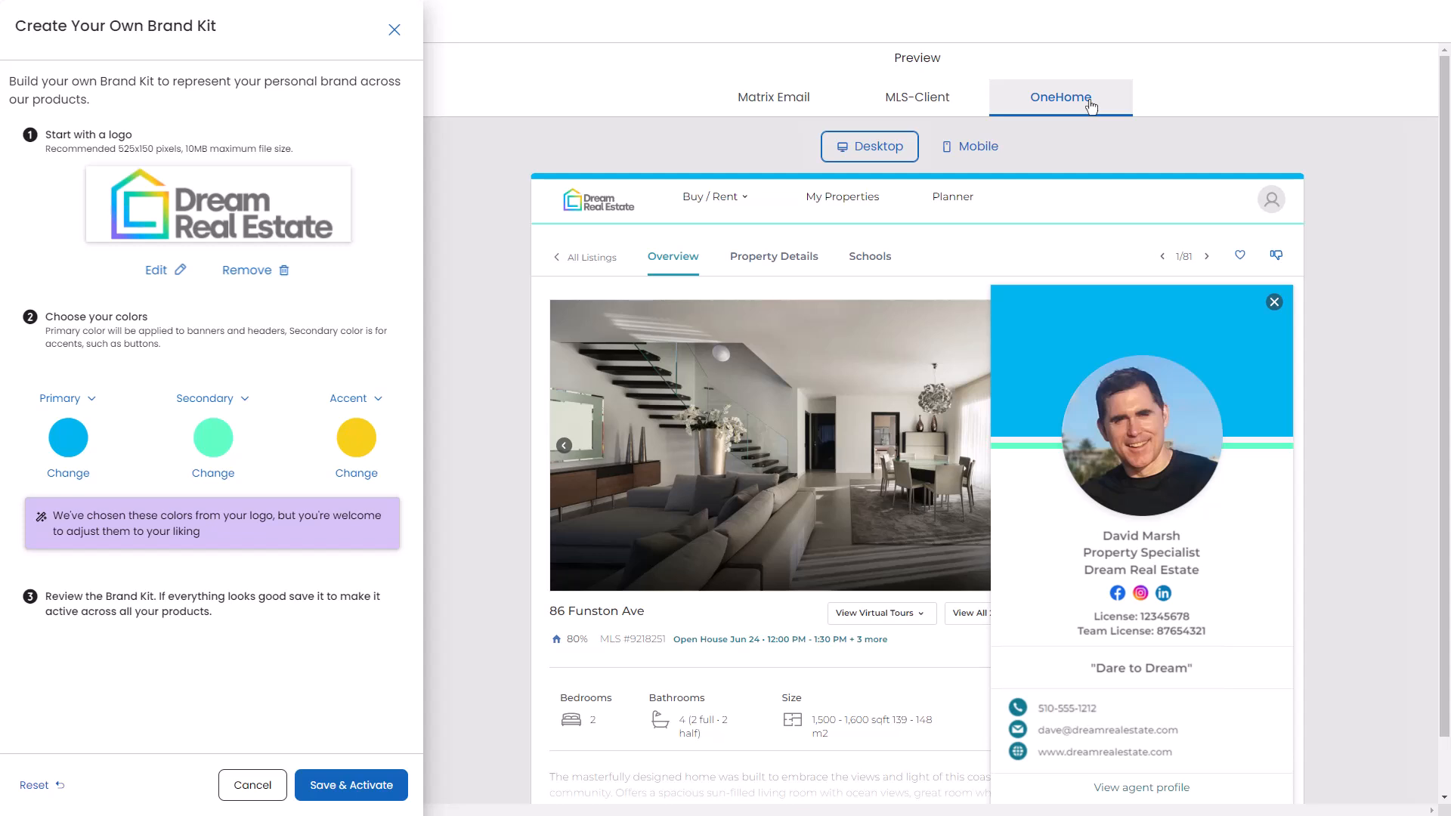
pyautogui.click(964, 148)
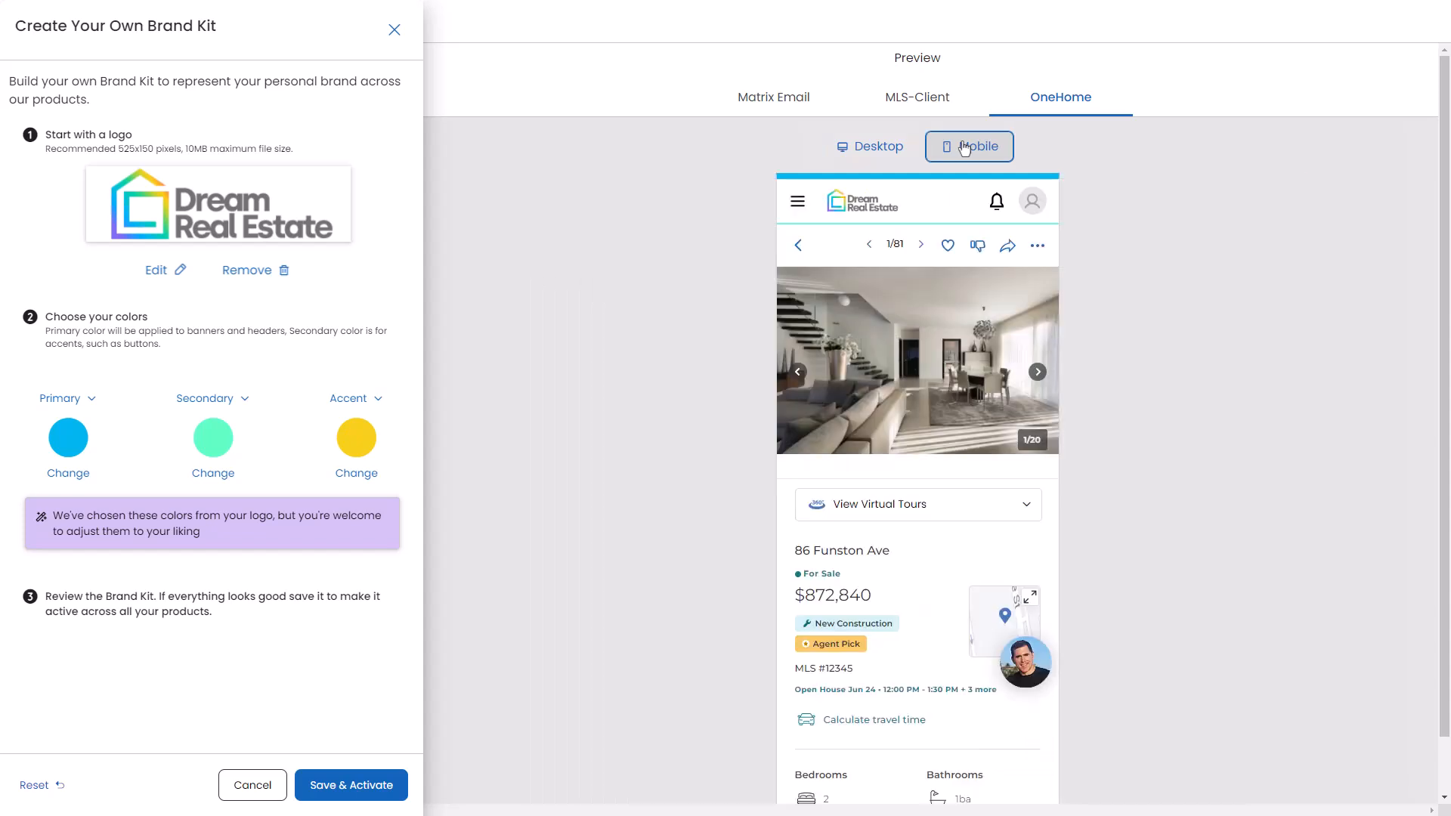
pyautogui.click(770, 110)
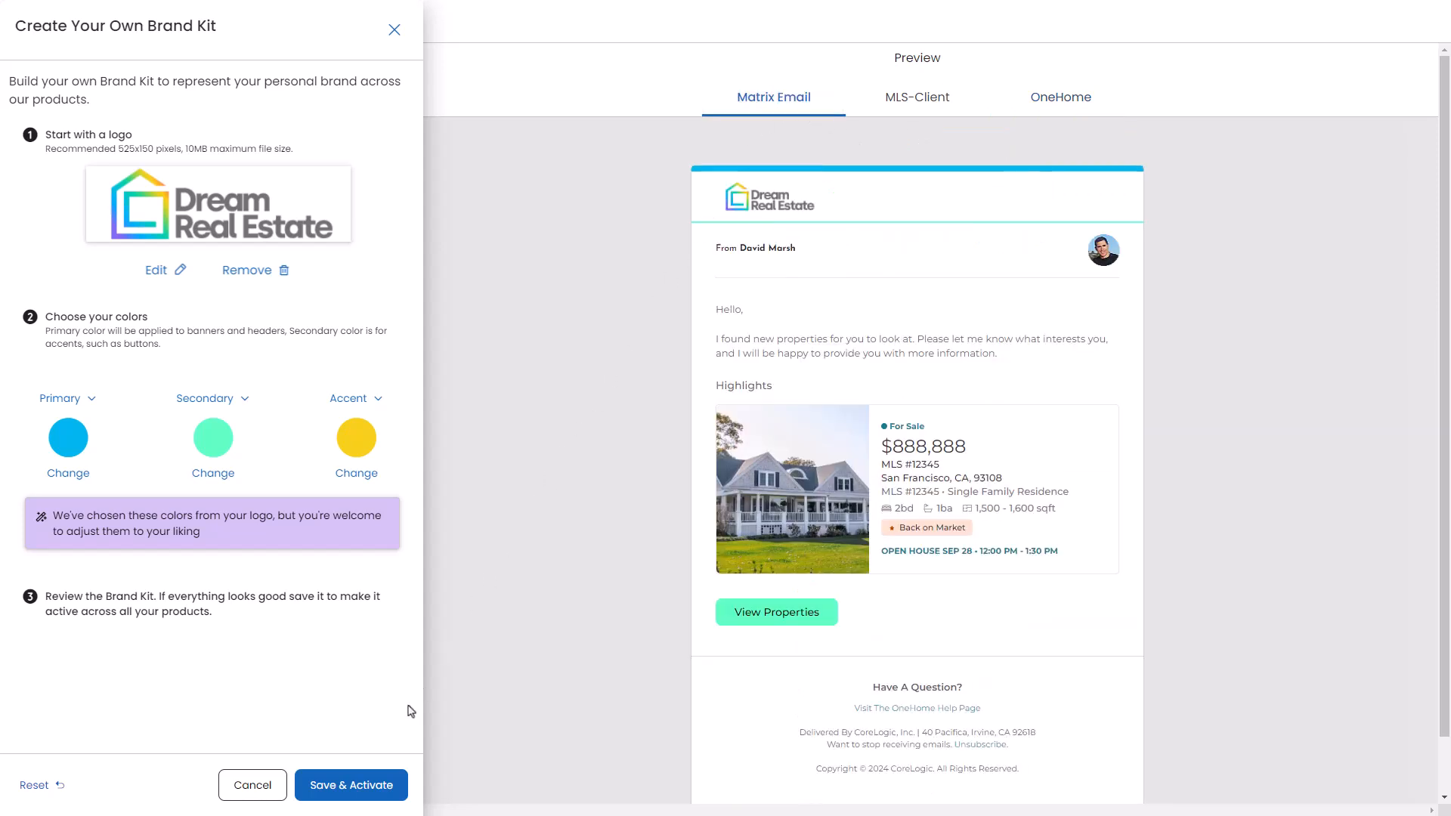
pyautogui.click(358, 789)
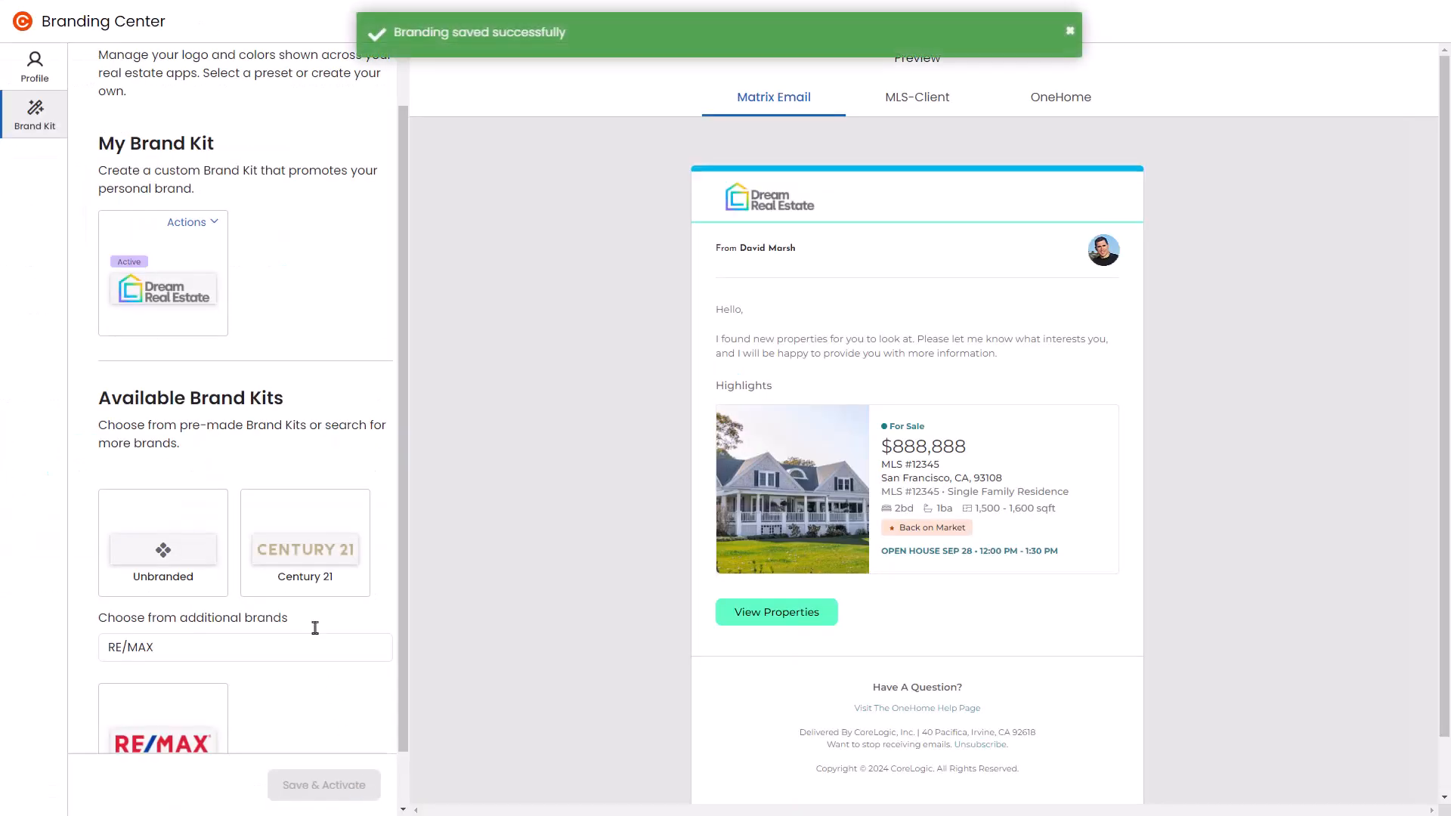
# Step: Open the custom brand kit for editing and close the editor again
pyautogui.click(198, 223)
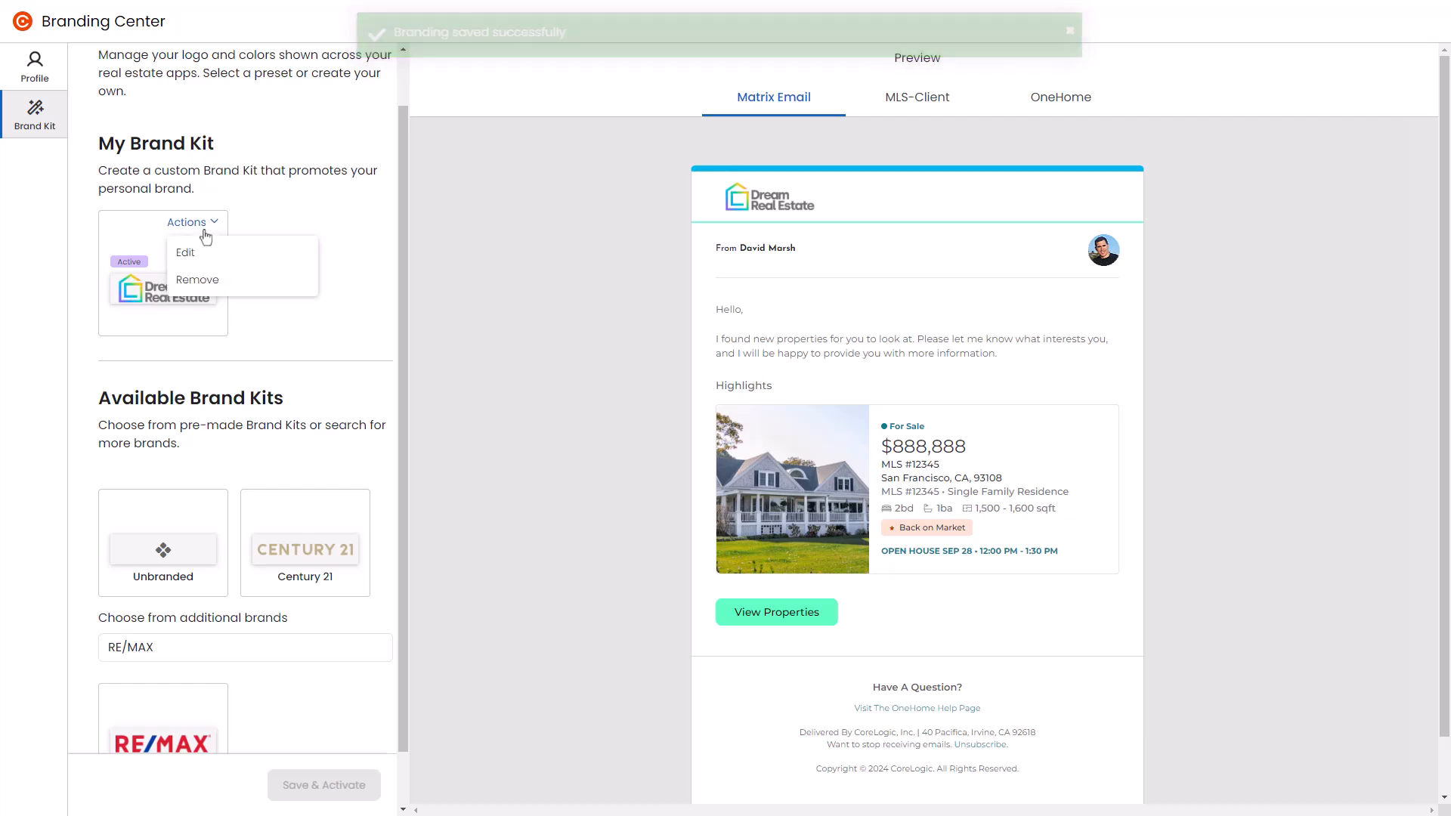
pyautogui.click(182, 257)
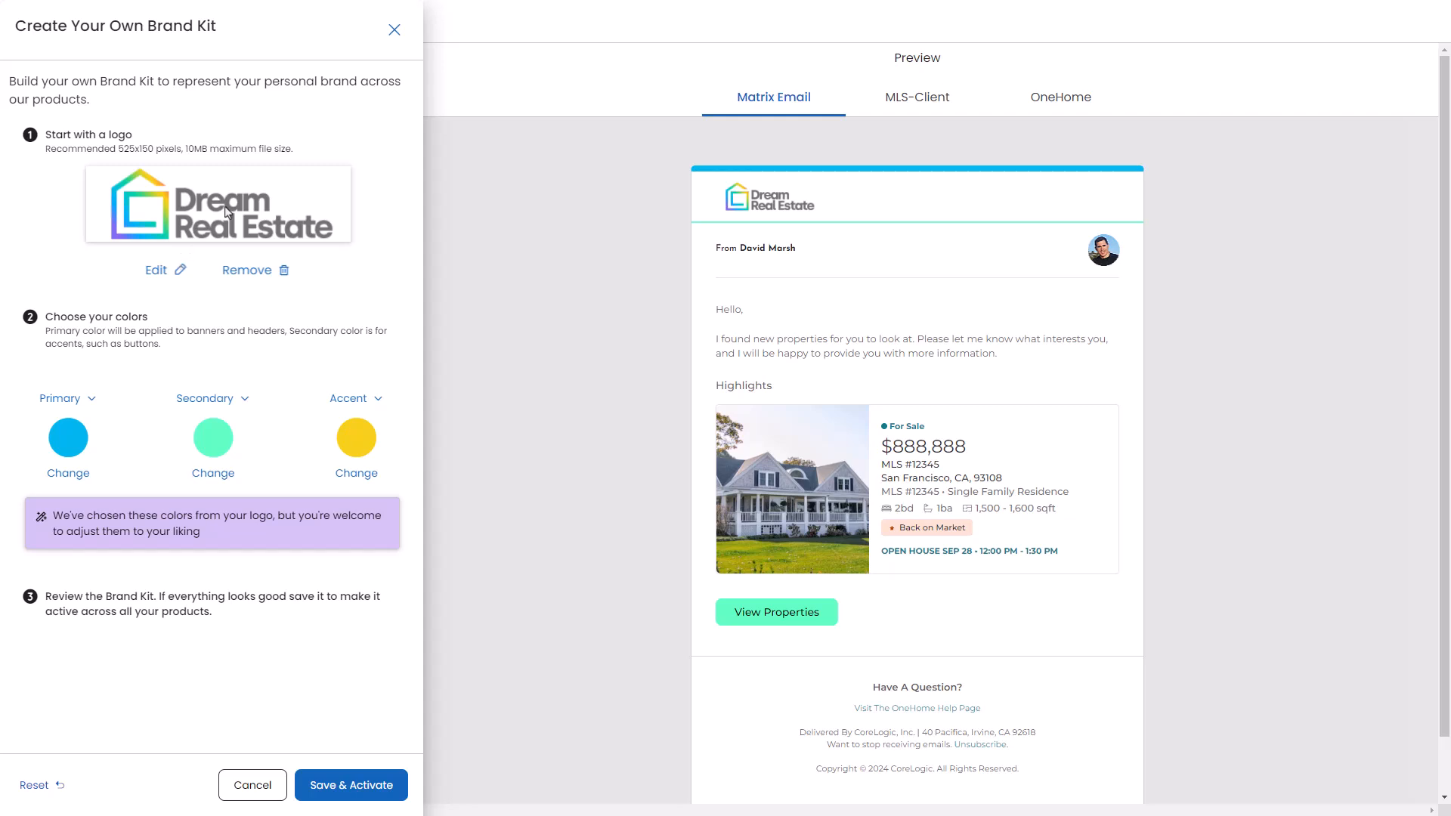
pyautogui.click(393, 32)
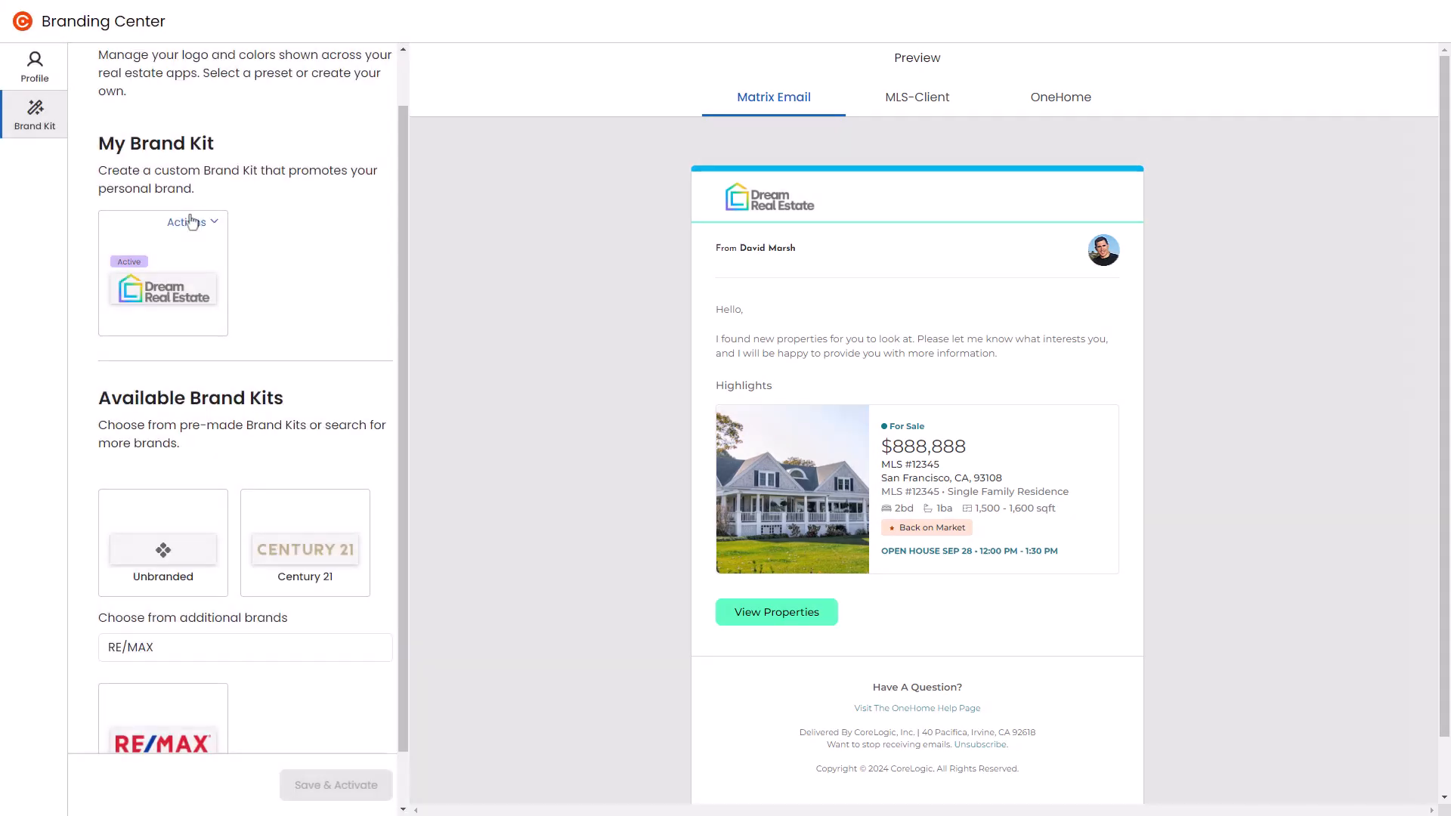
# Step: Remove the custom Dream Real Estate brand kit
pyautogui.click(193, 222)
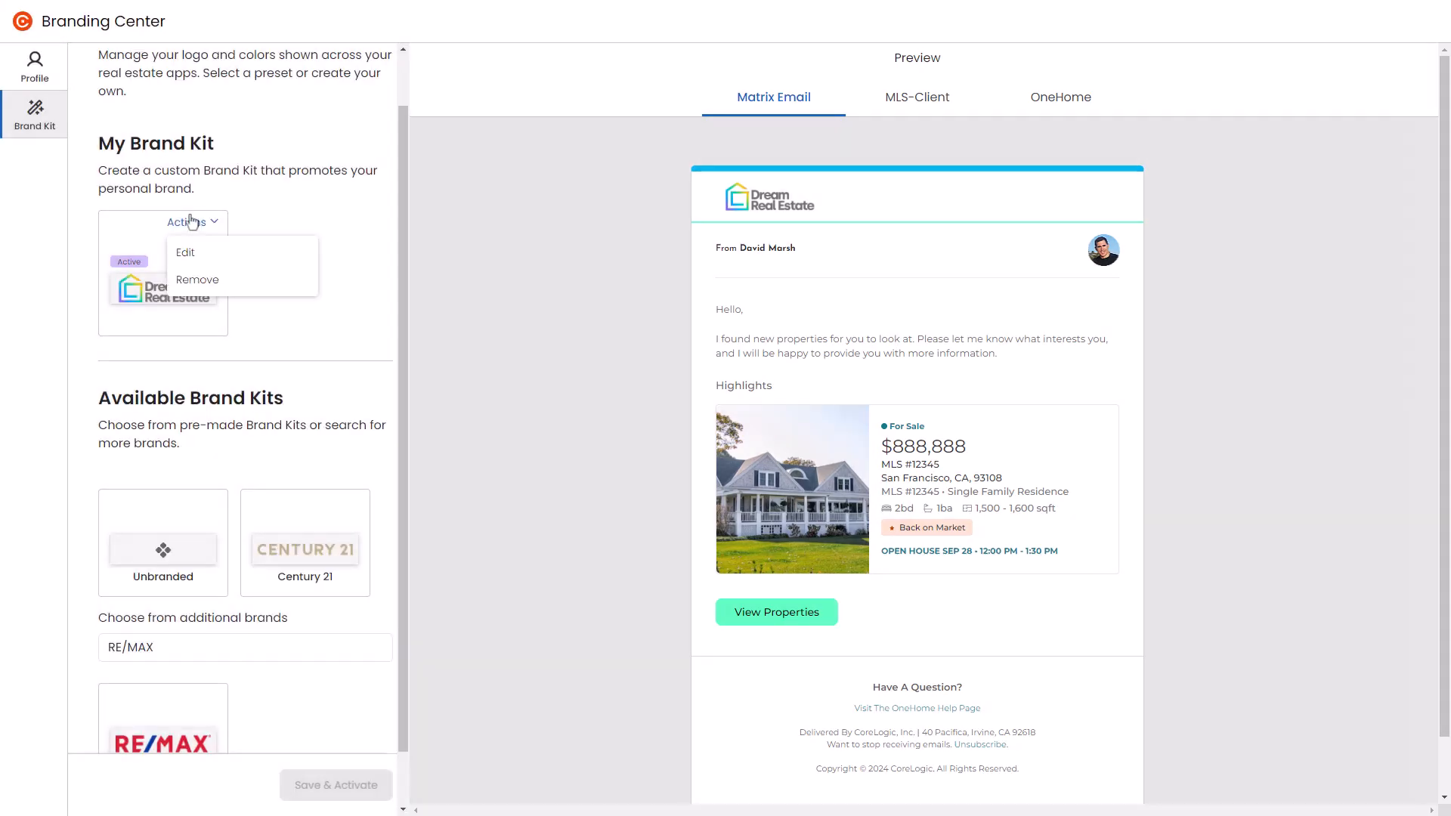
pyautogui.click(197, 281)
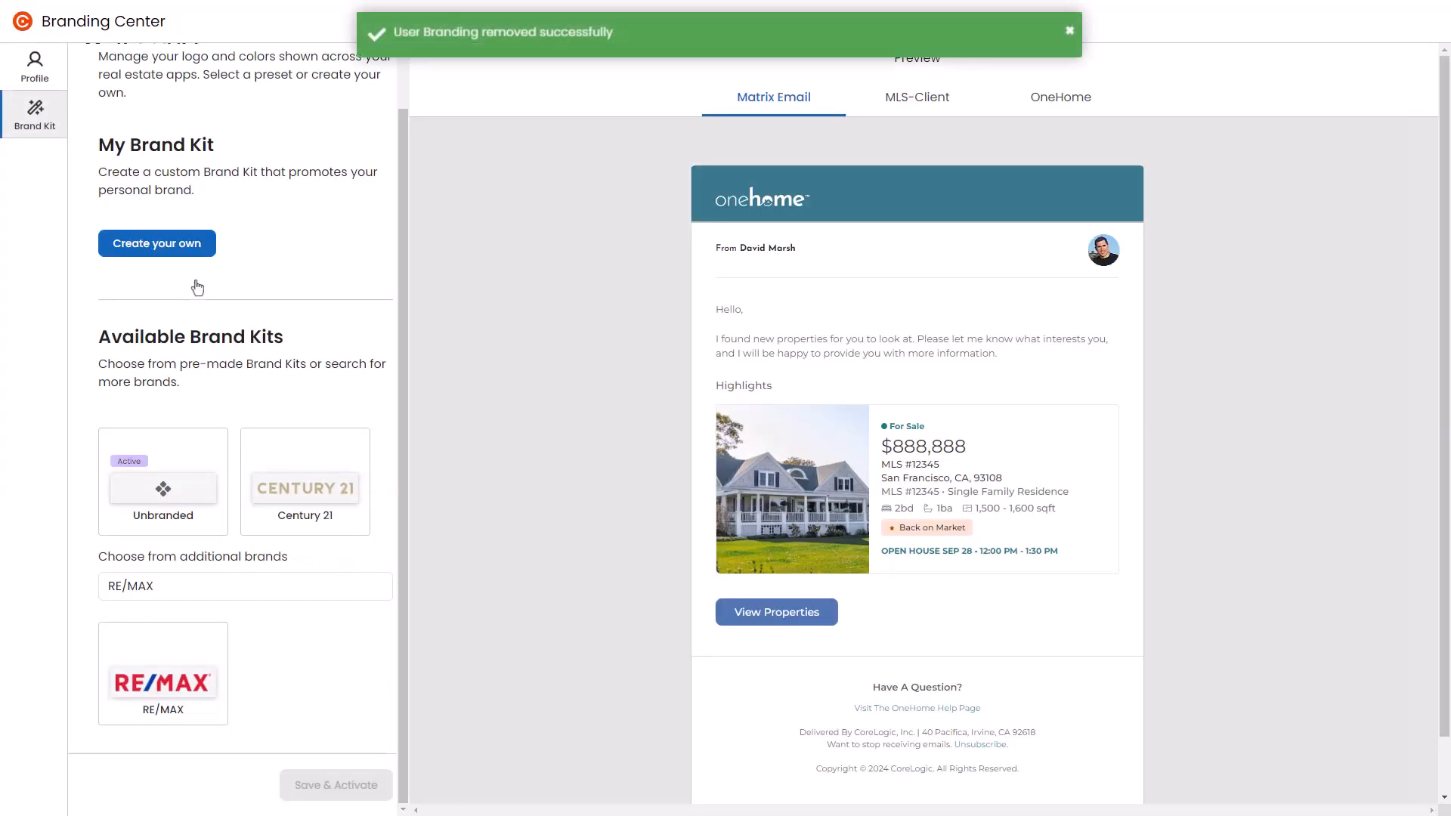